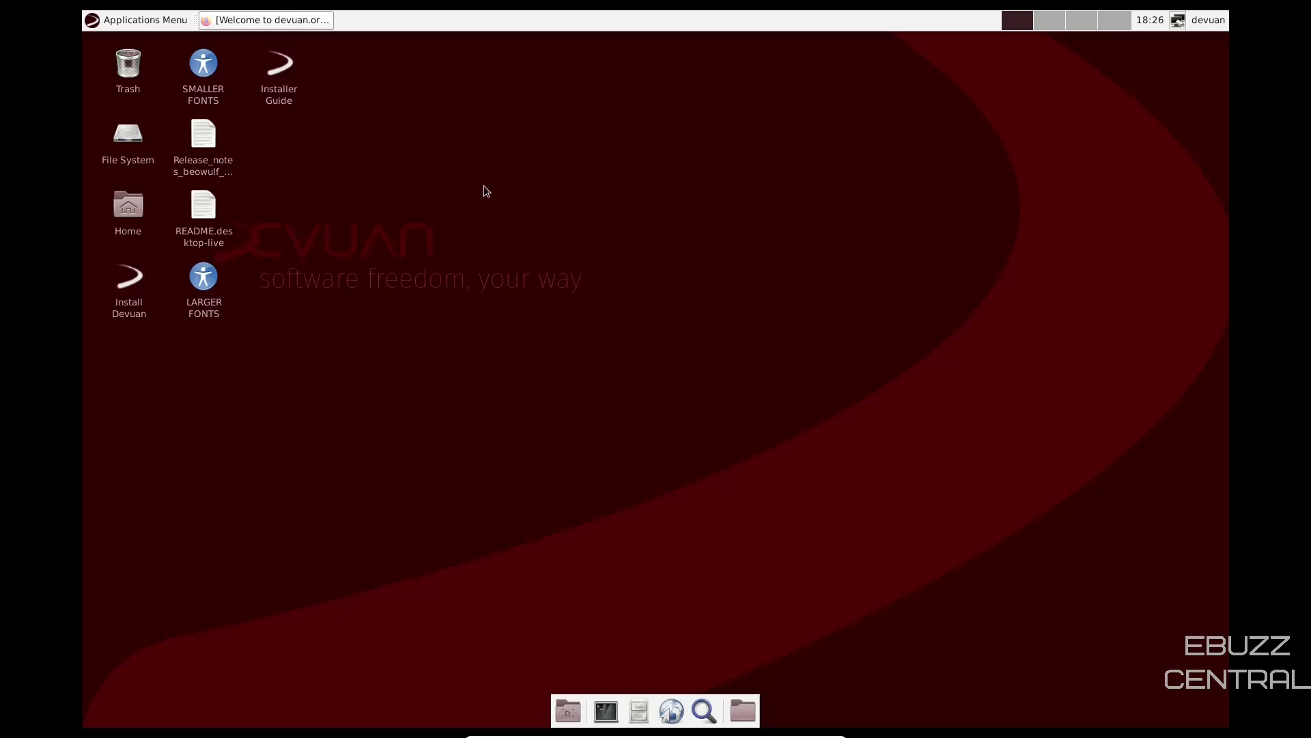
Restore the devuan.org Firefox window and read down the home page.
{"action": "left_click", "coordinate": [278, 21]}
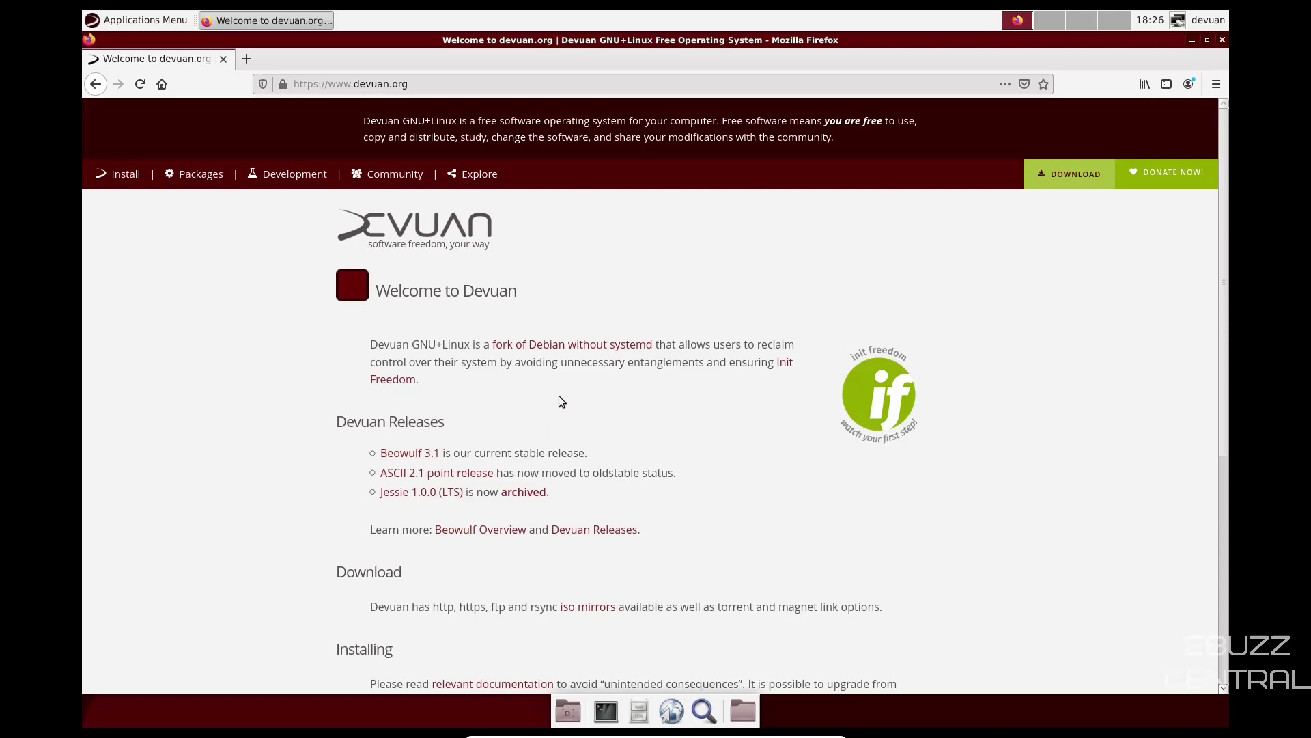
{"action": "scroll", "coordinate": [560, 393], "scroll_direction": "down", "scroll_amount": 2}
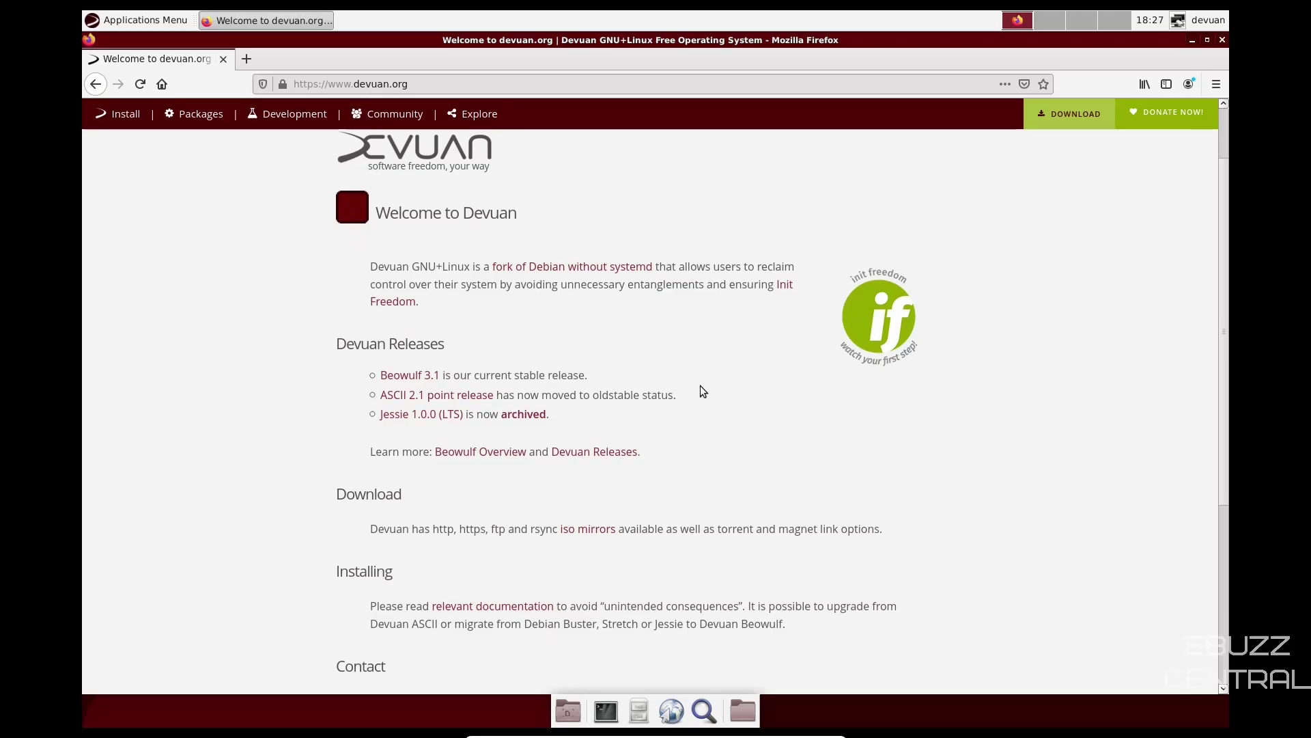
{"action": "scroll", "coordinate": [699, 390], "scroll_direction": "down", "scroll_amount": 2}
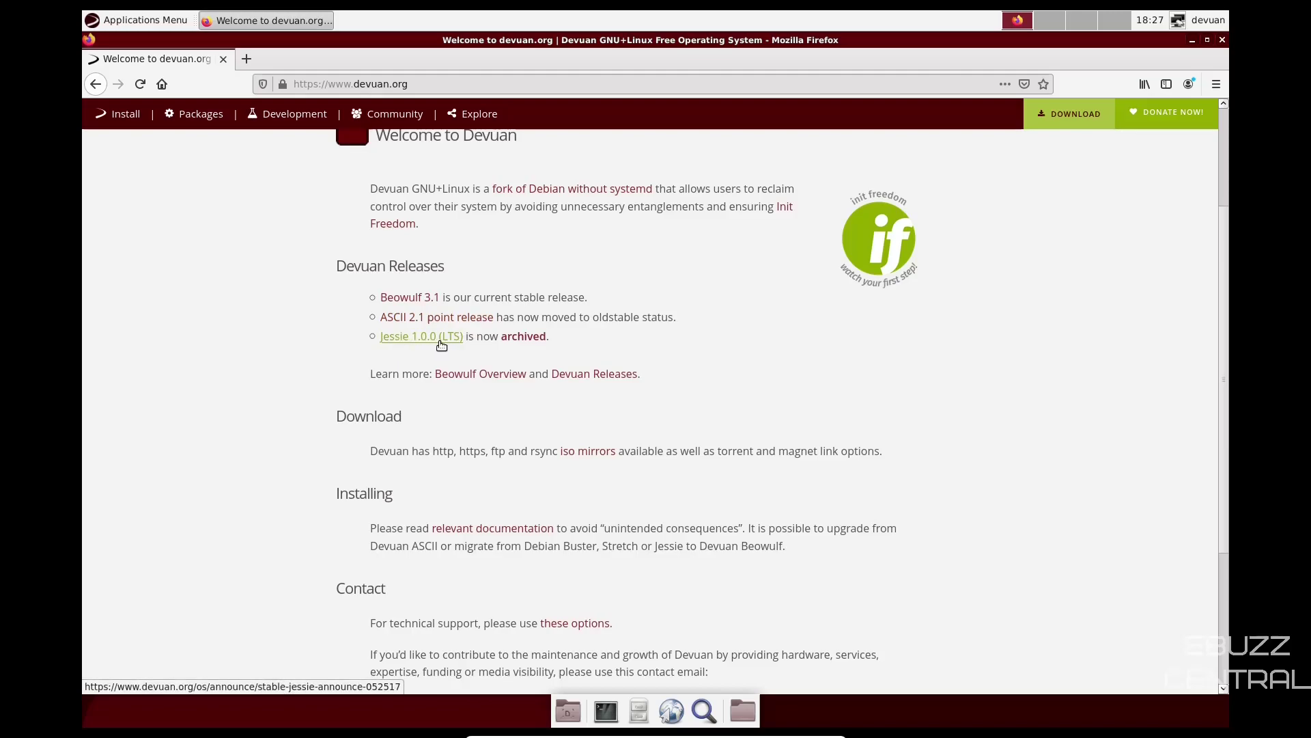
{"action": "scroll", "coordinate": [448, 342], "scroll_direction": "down", "scroll_amount": 5}
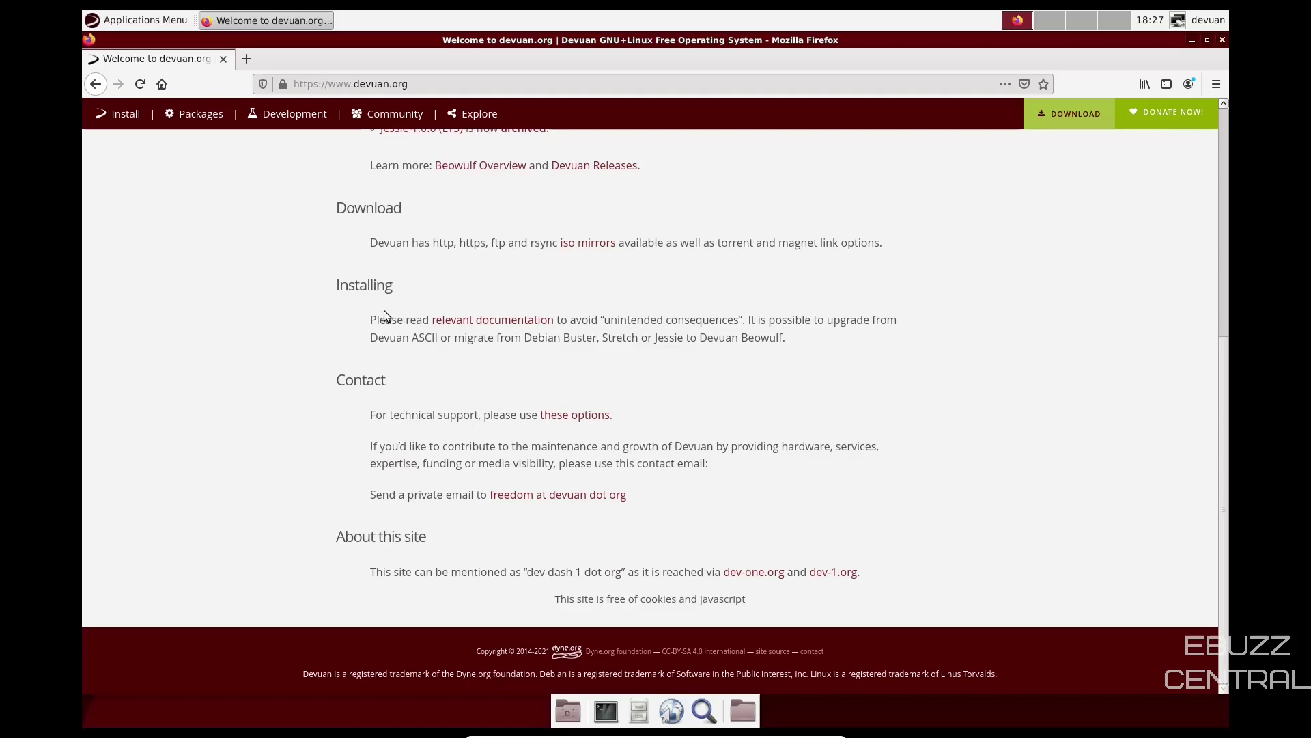
{"action": "scroll", "coordinate": [506, 534], "scroll_direction": "up", "scroll_amount": 10}
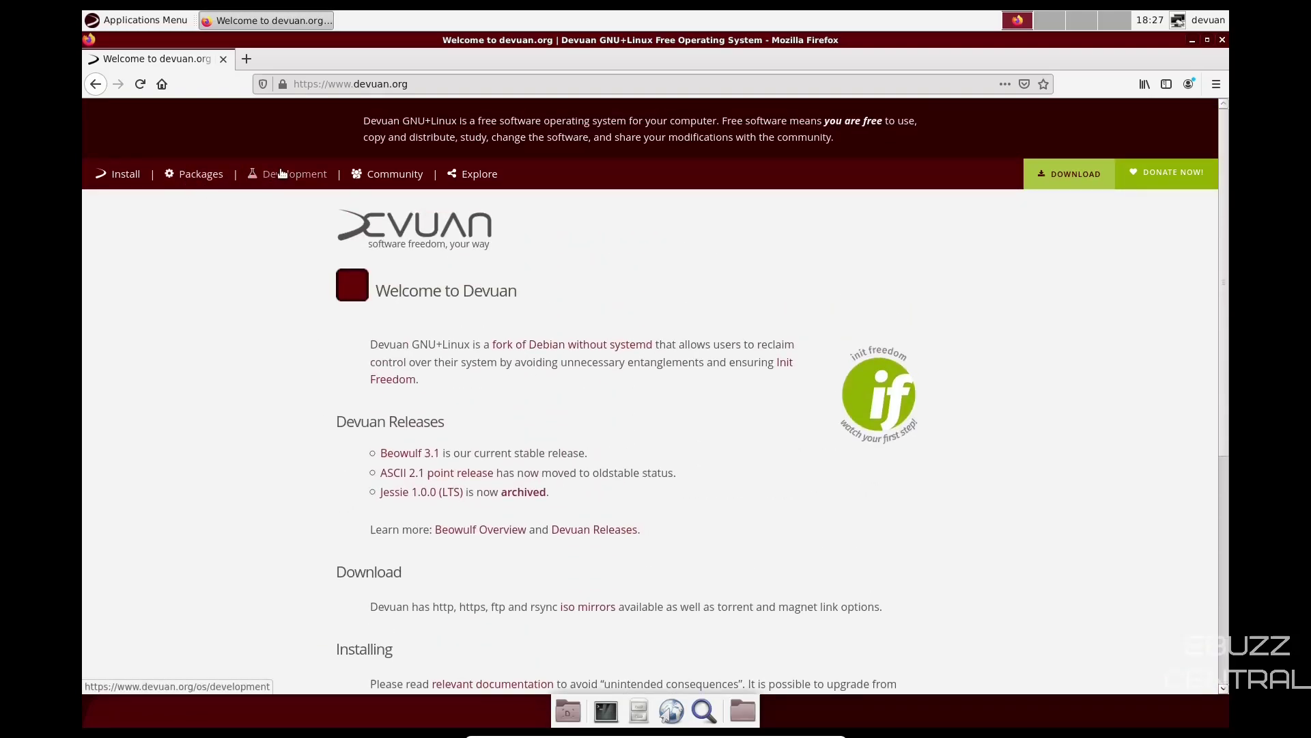
Read through the Devuan Community page, then go to How to Install Devuan.
{"action": "left_click", "coordinate": [381, 176]}
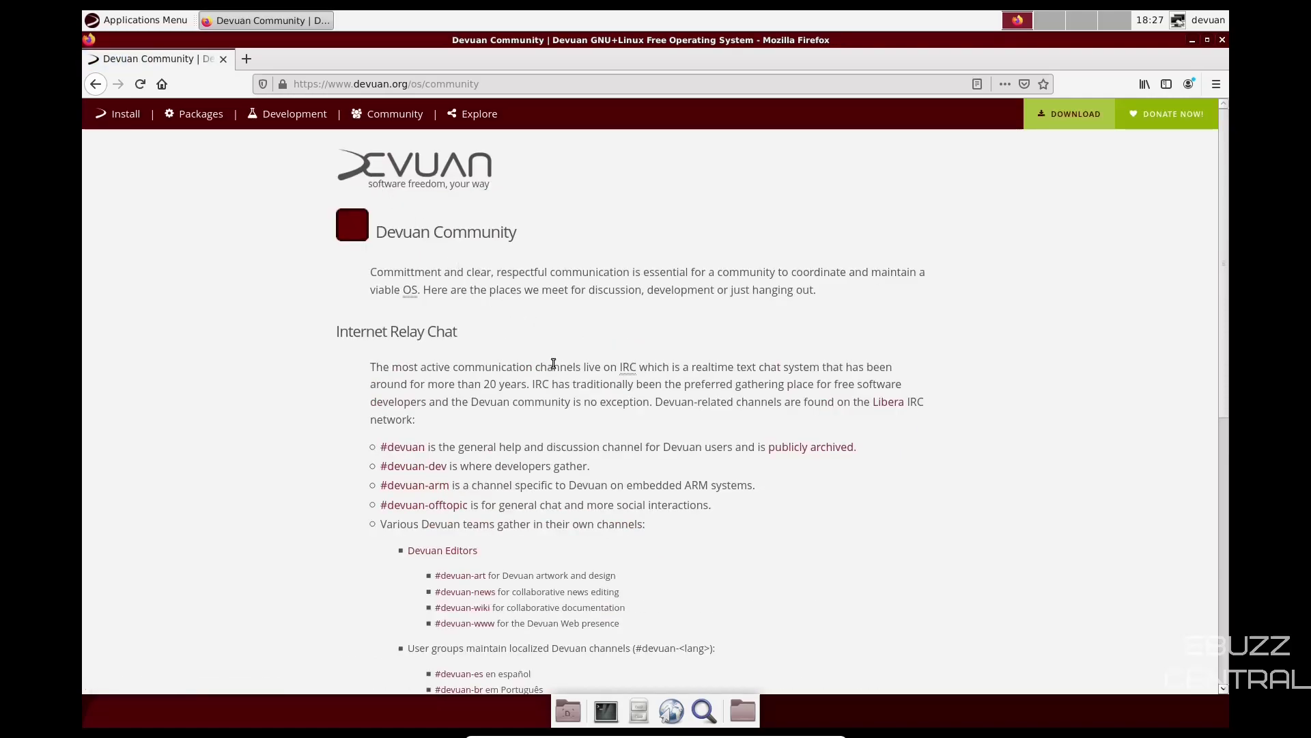
{"action": "scroll", "coordinate": [549, 357], "scroll_direction": "down", "scroll_amount": 3}
{"action": "scroll", "coordinate": [550, 357], "scroll_direction": "down", "scroll_amount": 9}
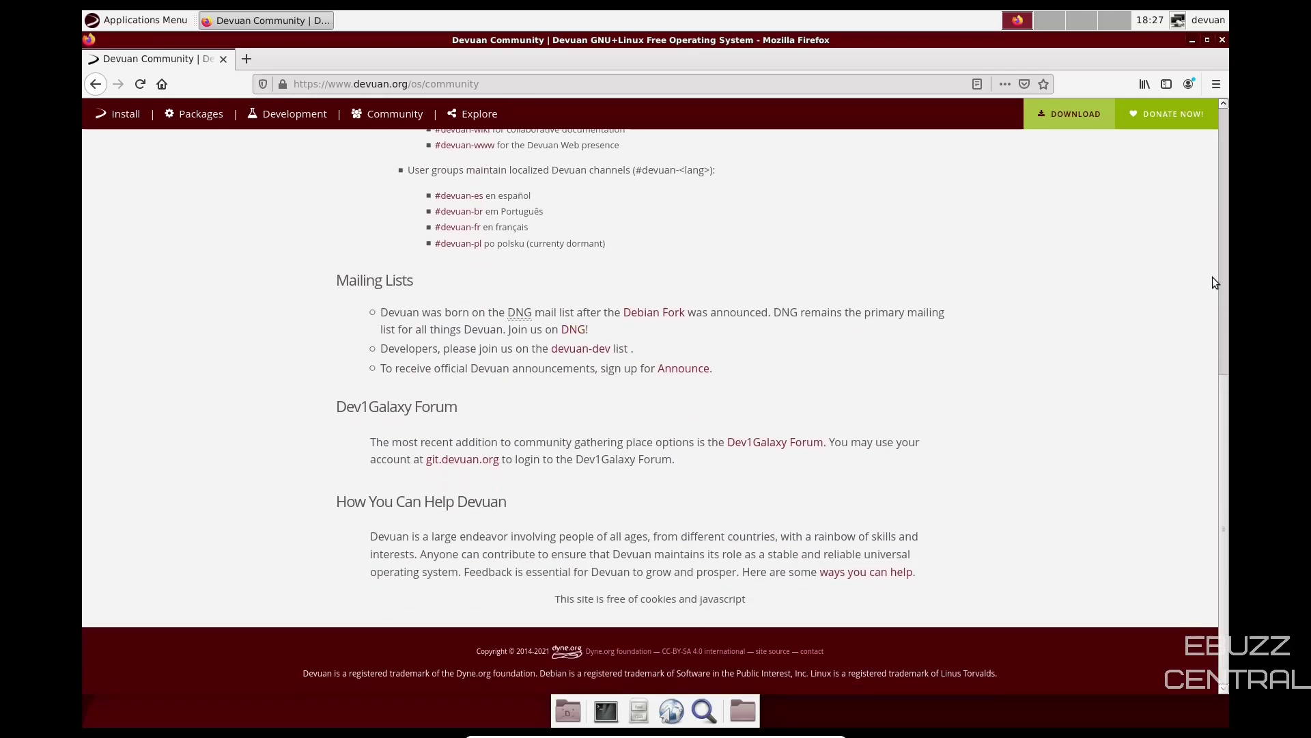
{"action": "scroll", "coordinate": [770, 376], "scroll_direction": "up", "scroll_amount": 12}
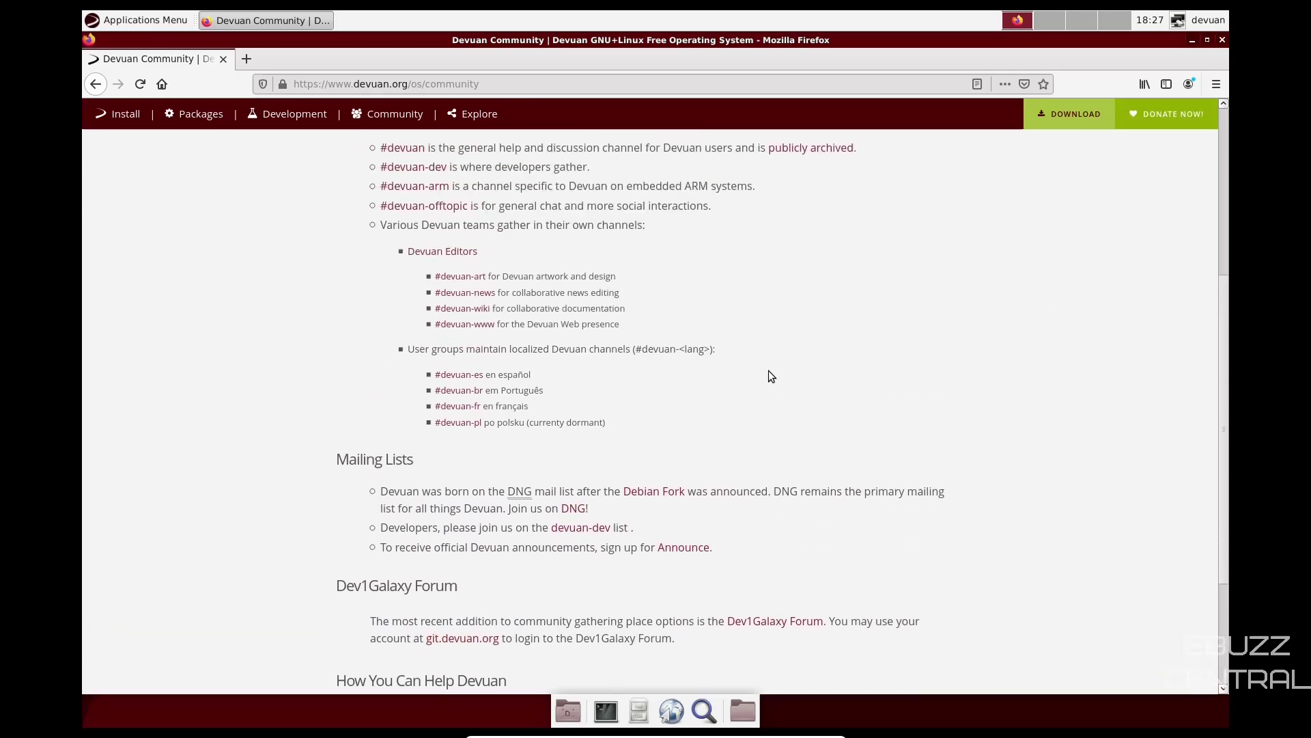
{"action": "left_click", "coordinate": [126, 127]}
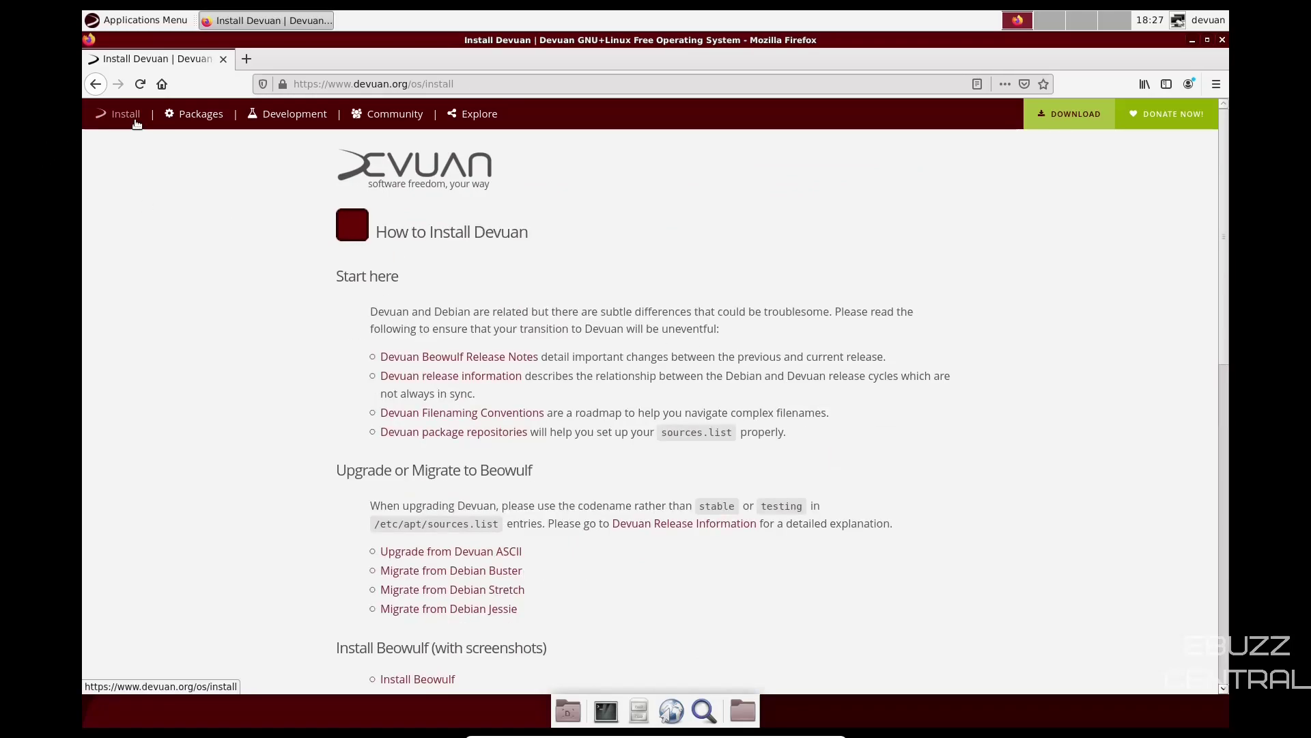
Close Firefox and open a new Xfce Terminal centred on screen.
{"action": "left_click", "coordinate": [1222, 40]}
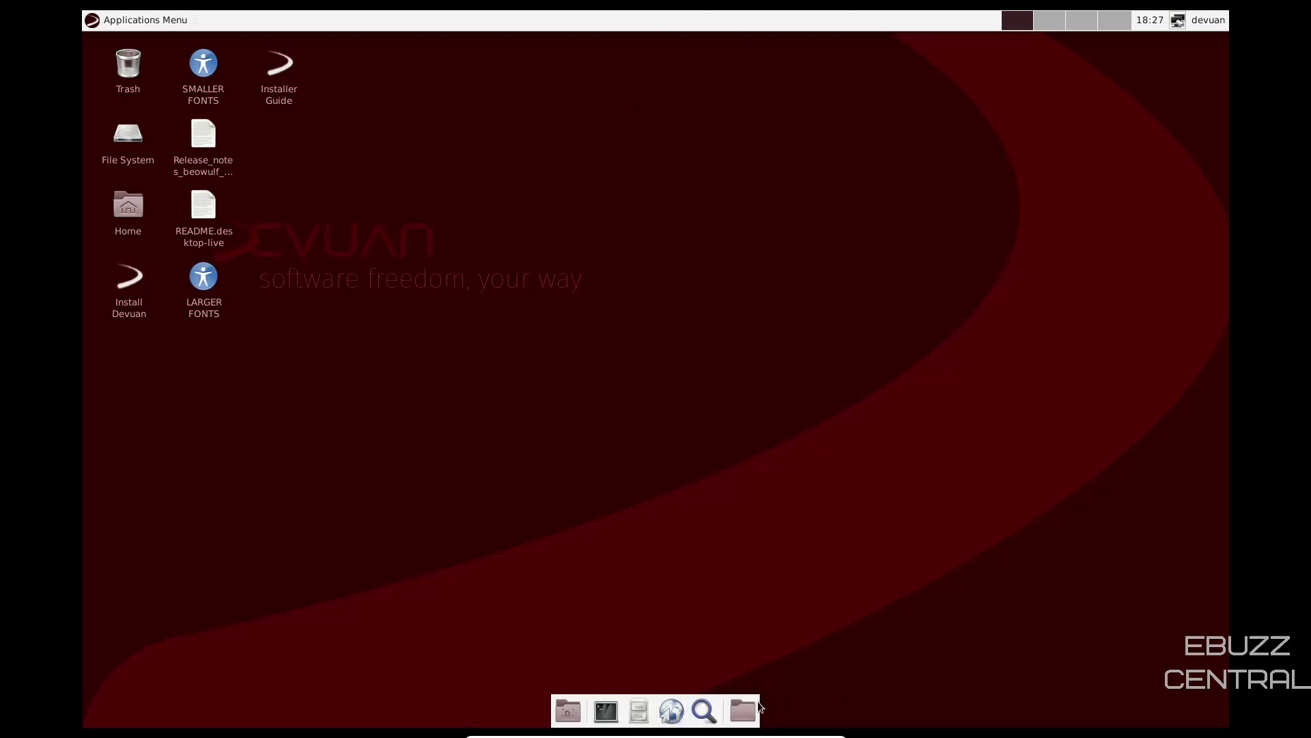
{"action": "left_click", "coordinate": [566, 714]}
{"action": "left_click", "coordinate": [605, 712]}
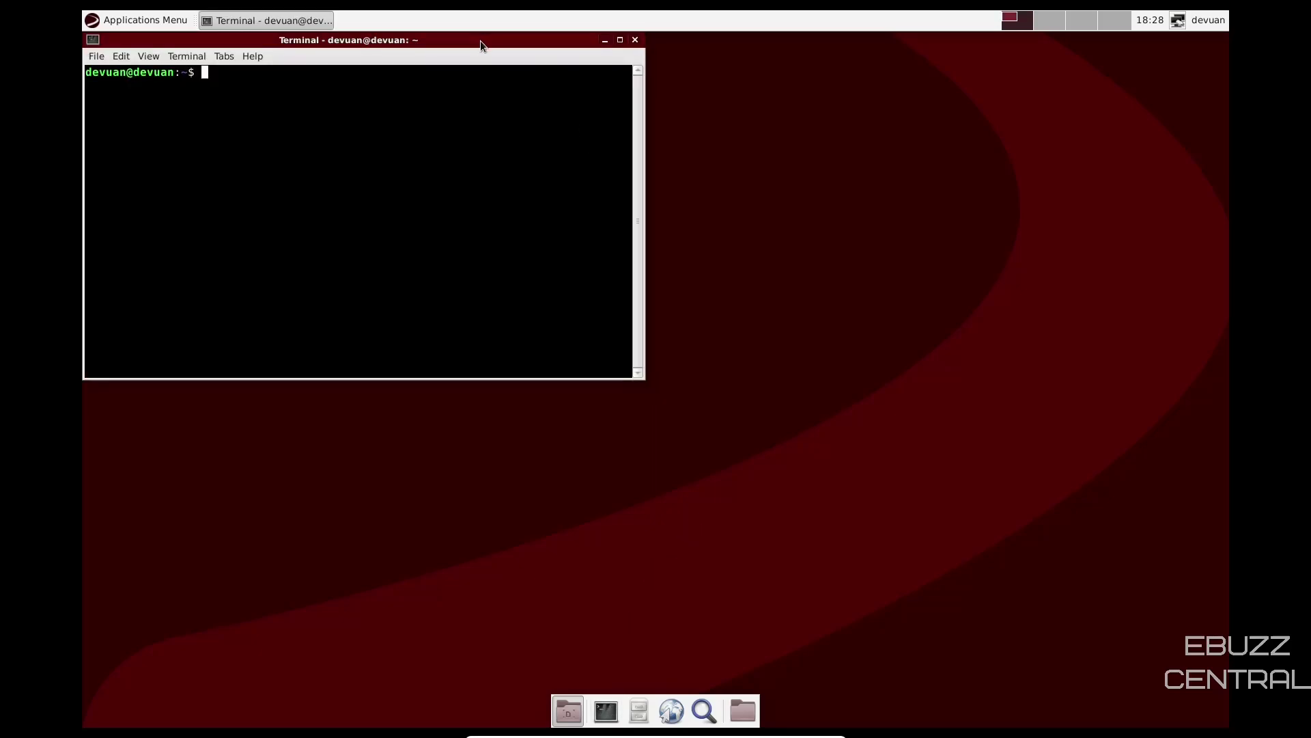
{"action": "left_click_drag", "start_coordinate": [481, 40], "coordinate": [733, 121]}
Run htop, then top for the process table, and close the terminal despite the running process.
{"action": "type", "text": "htop"}
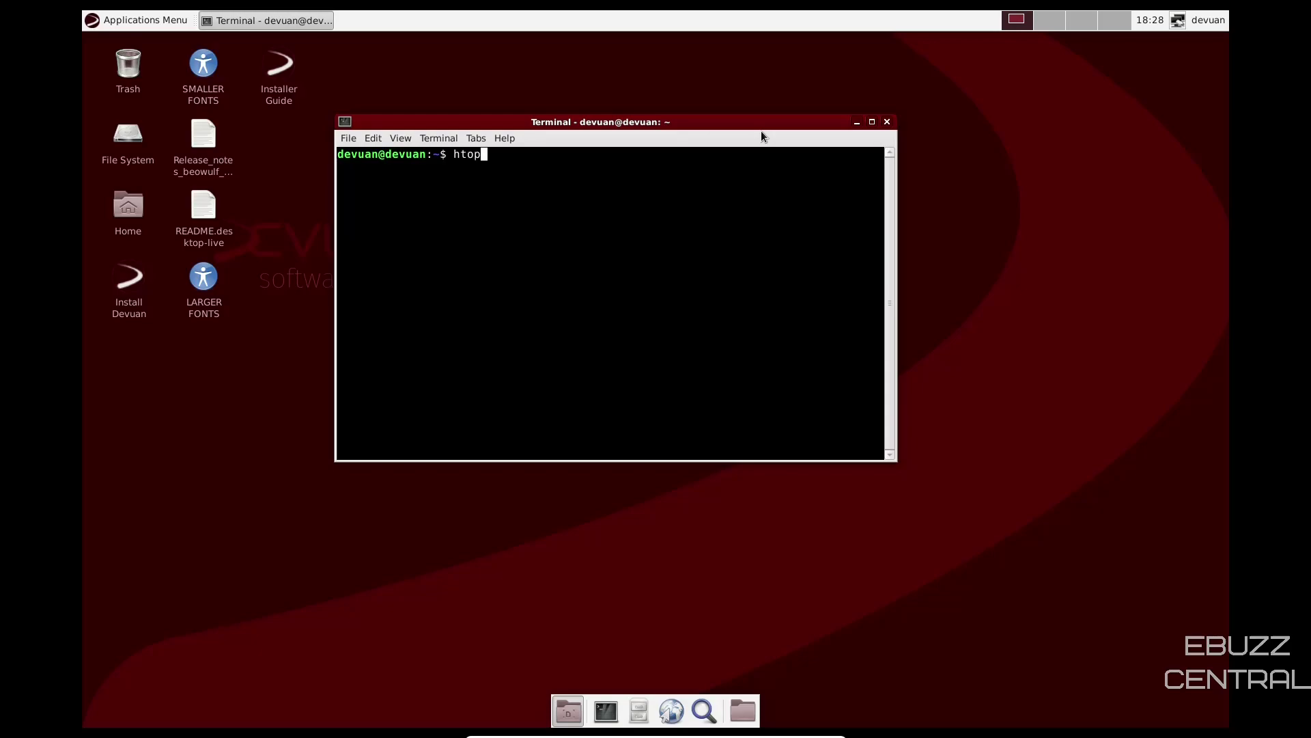
{"action": "key", "text": "Return"}
{"action": "type", "text": "top"}
{"action": "key", "text": "Return"}
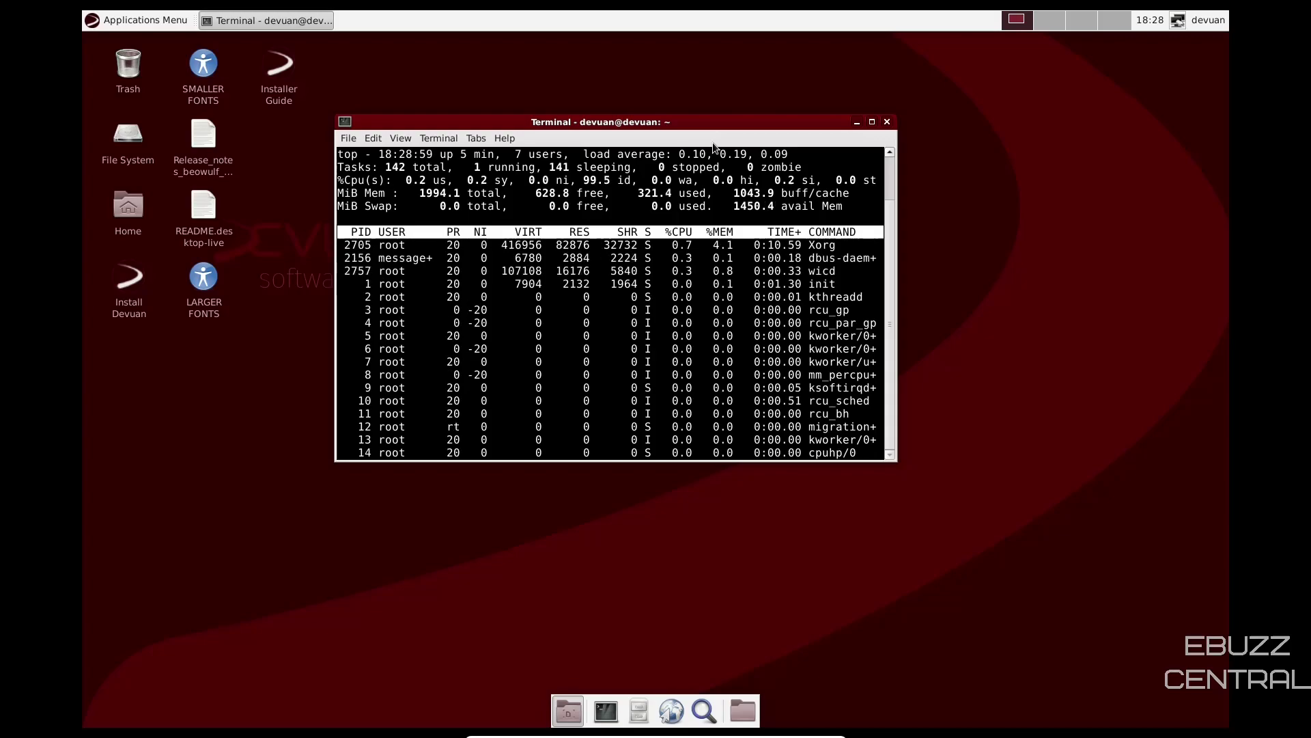
{"action": "left_click", "coordinate": [887, 122]}
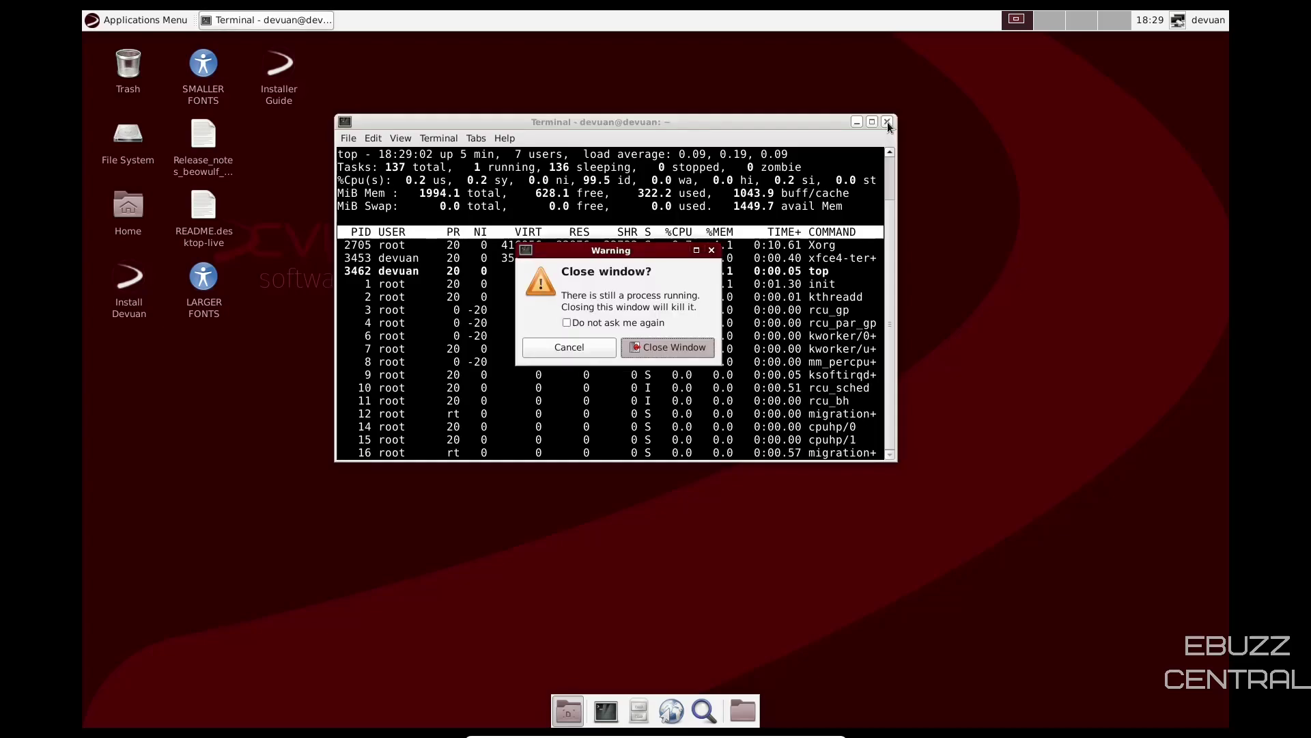
{"action": "left_click", "coordinate": [654, 347]}
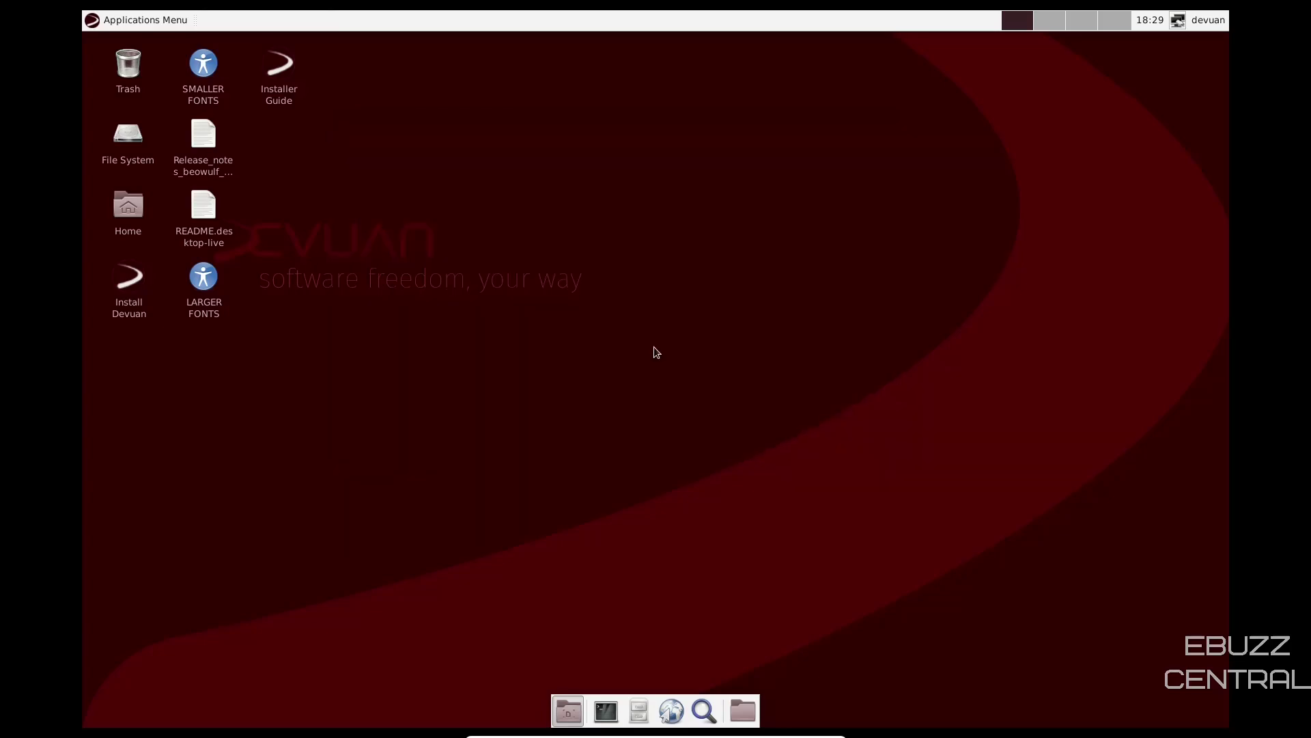
Open Thunar on the devuan home folder, centre it and enlarge it to show all nine items.
{"action": "left_click", "coordinate": [636, 719]}
{"action": "left_click_drag", "start_coordinate": [390, 48], "coordinate": [716, 118]}
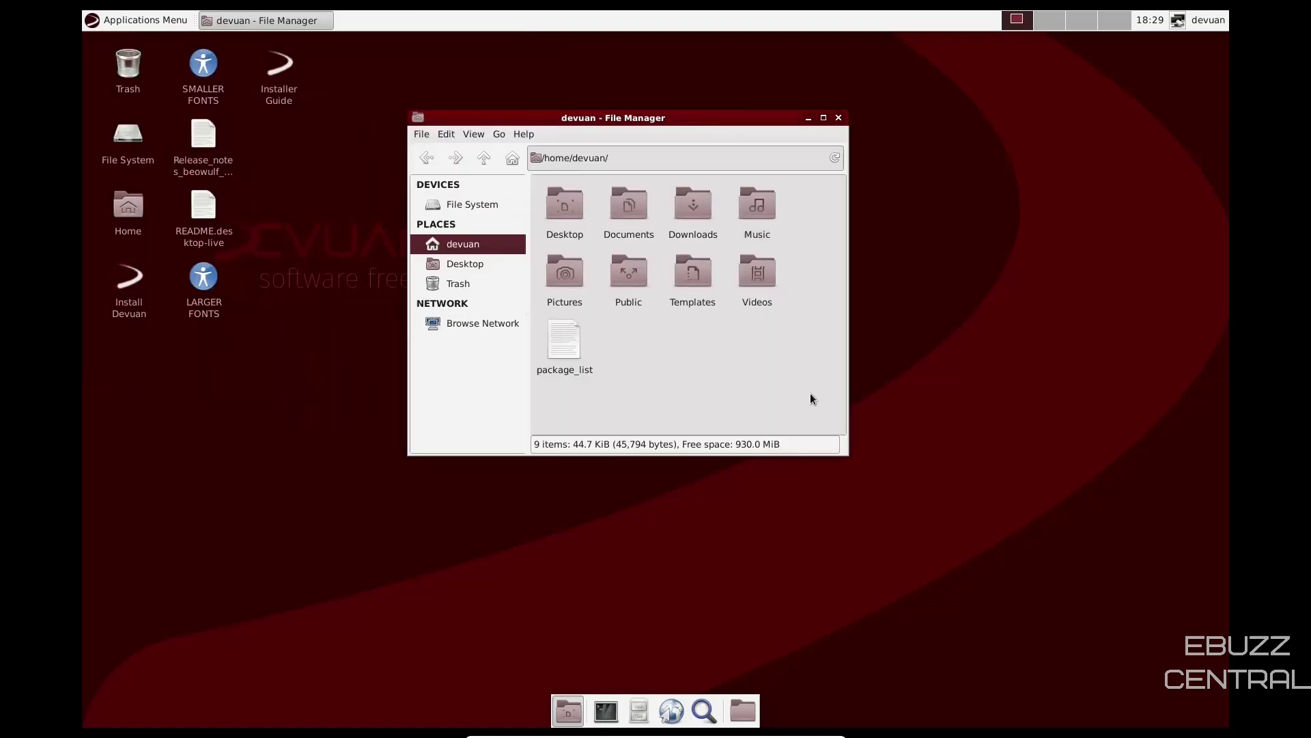
{"action": "left_click_drag", "start_coordinate": [845, 451], "coordinate": [1009, 593]}
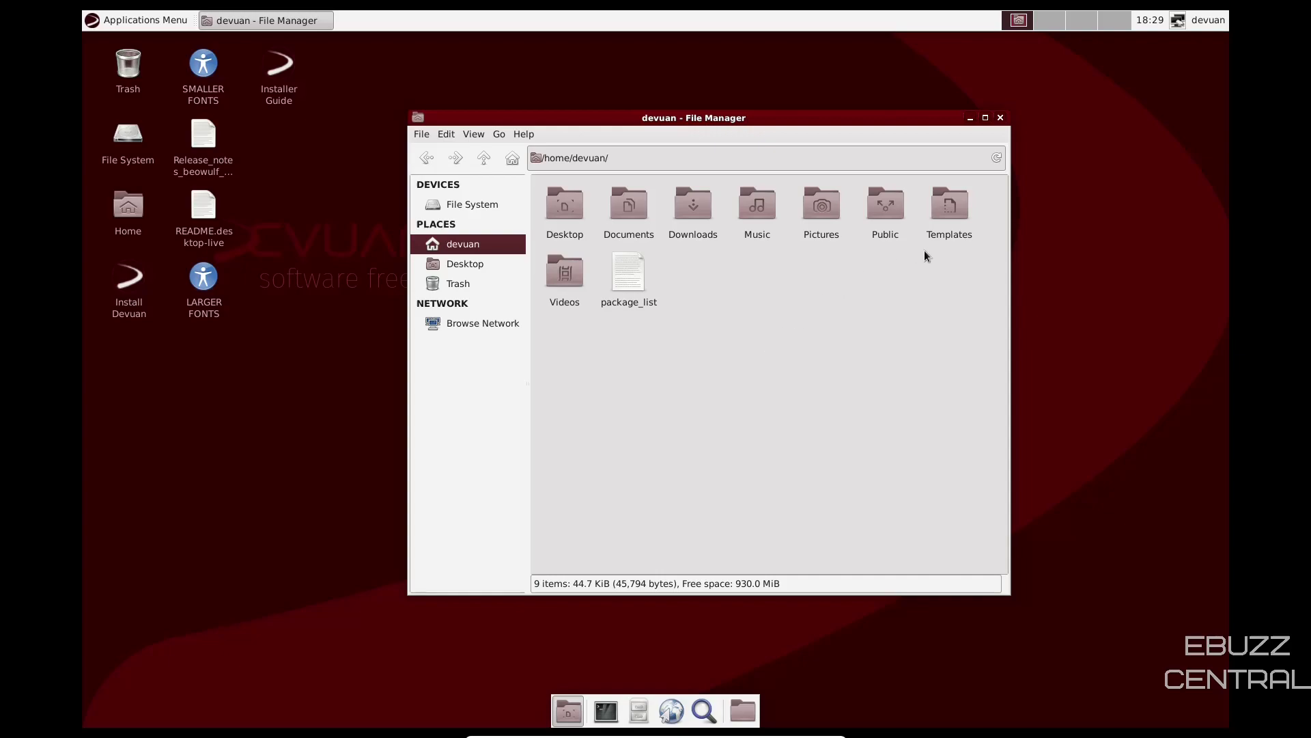
Close Thunar, search Application Finder for 'graphic' to list the Settings apps, then close it.
{"action": "left_click", "coordinate": [999, 118]}
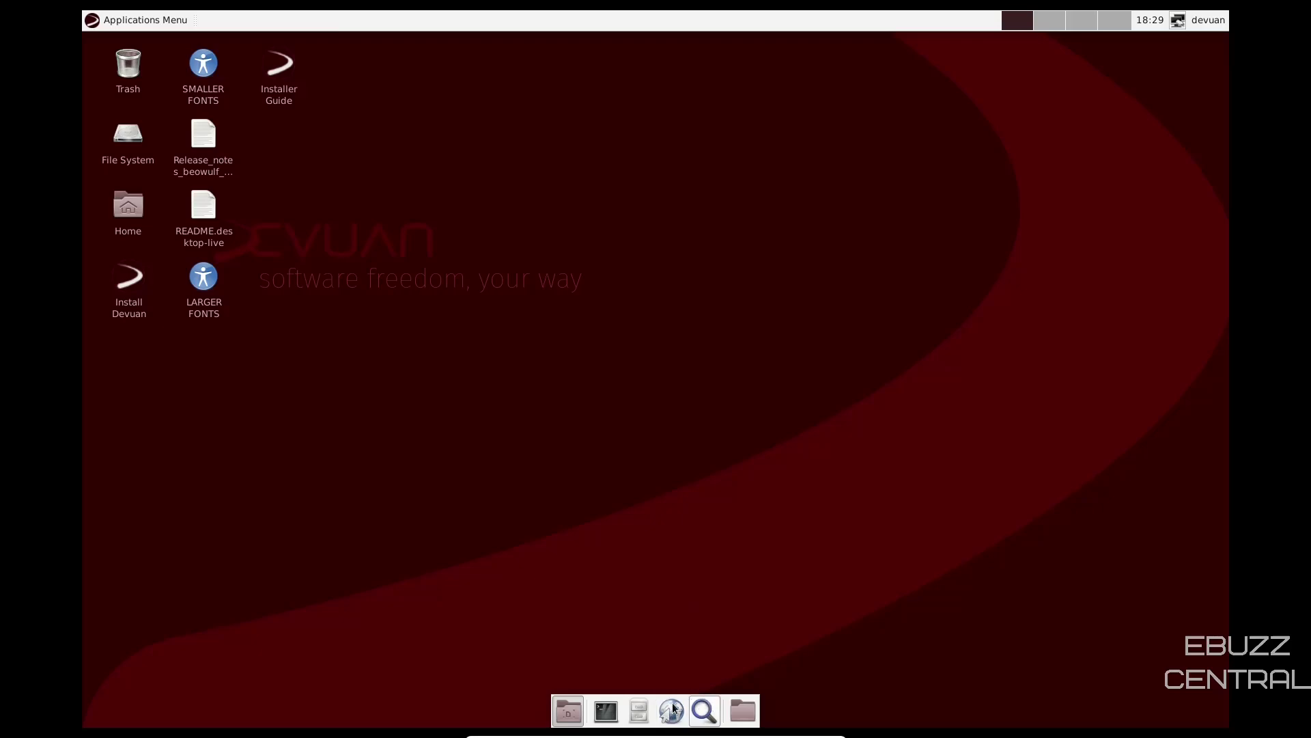
{"action": "left_click", "coordinate": [704, 714]}
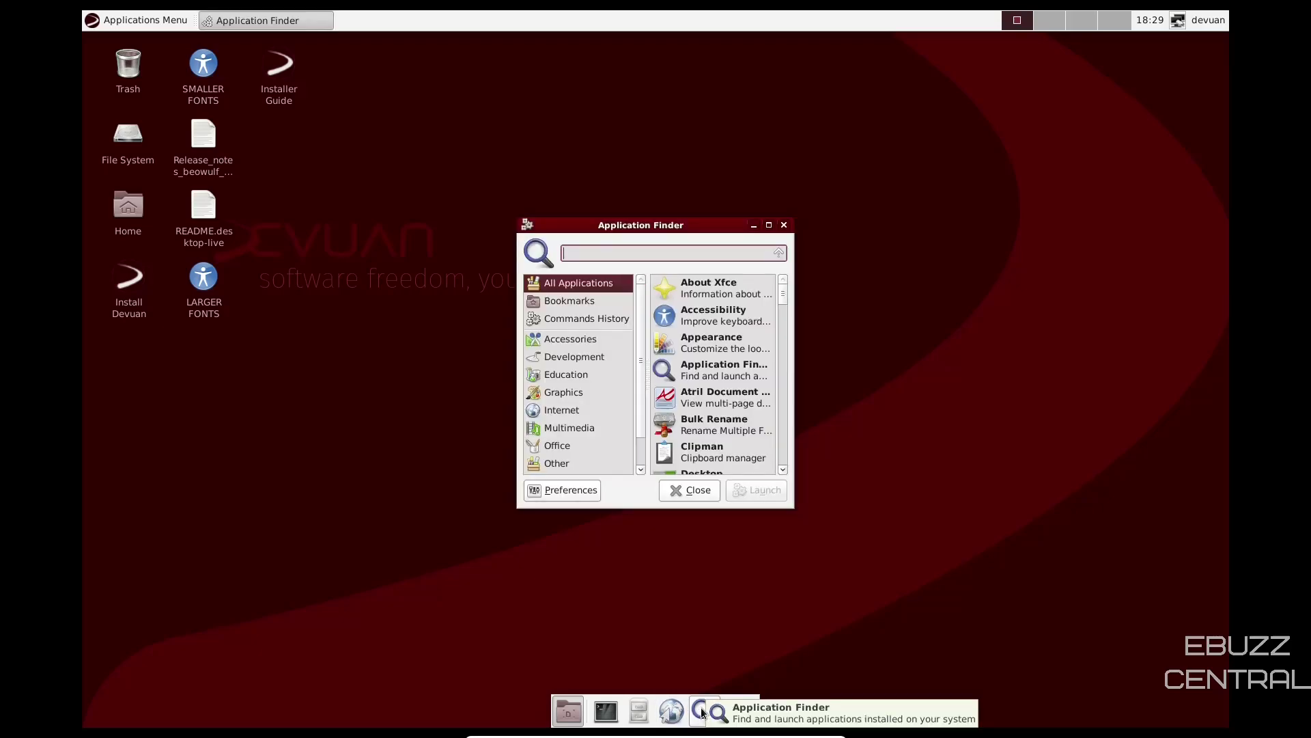
{"action": "type", "text": "graphics"}
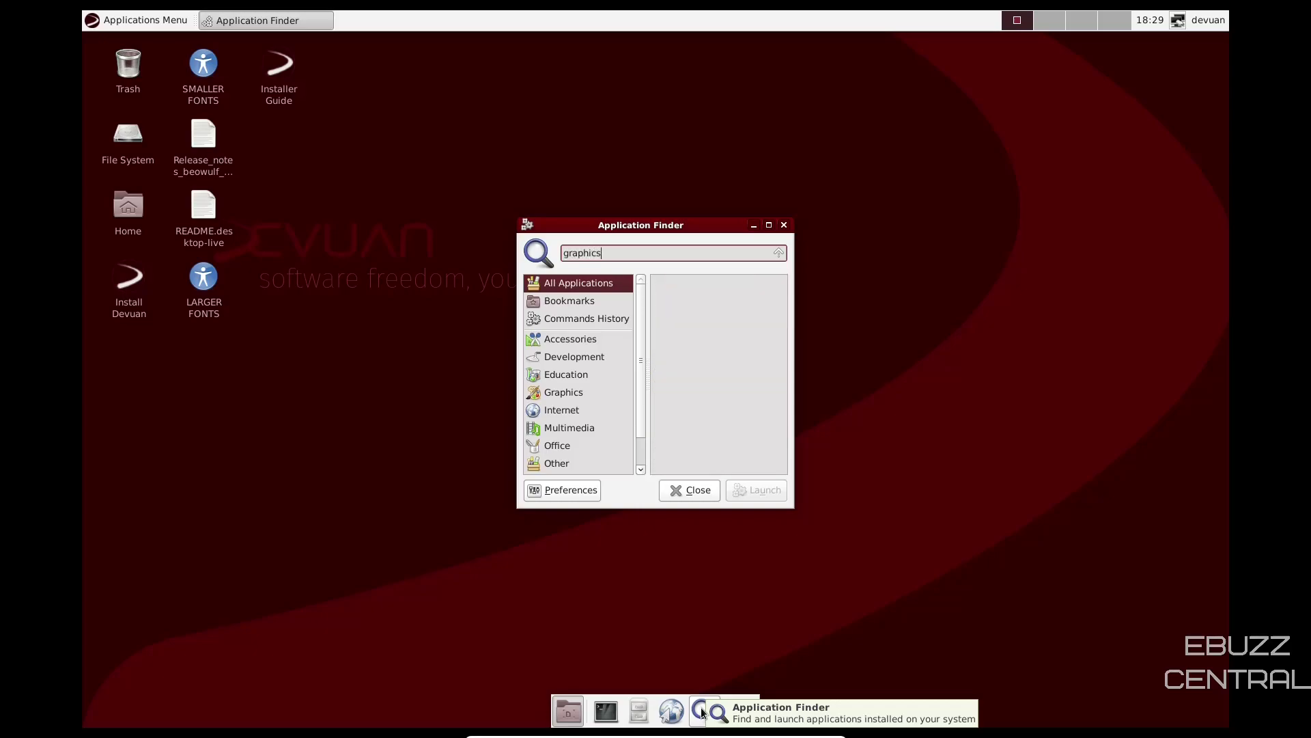
{"action": "key", "text": "BackSpace"}
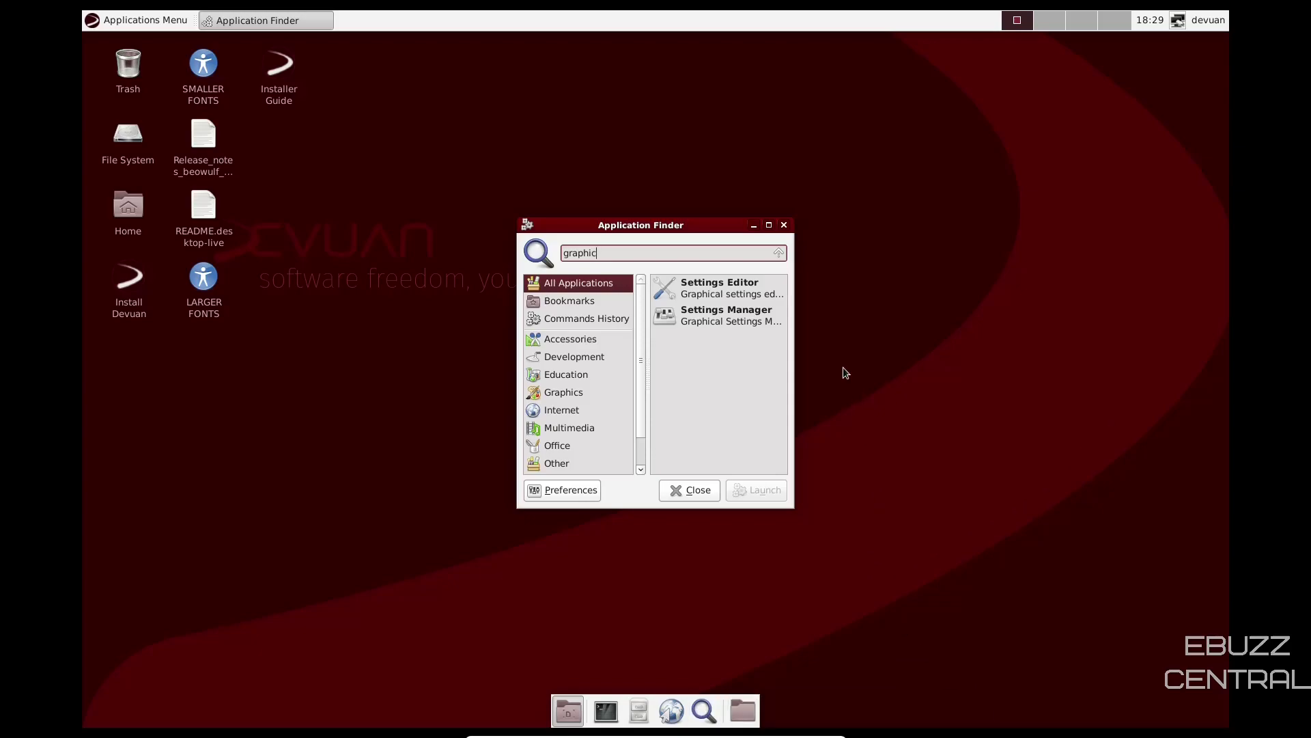
{"action": "left_click", "coordinate": [784, 225]}
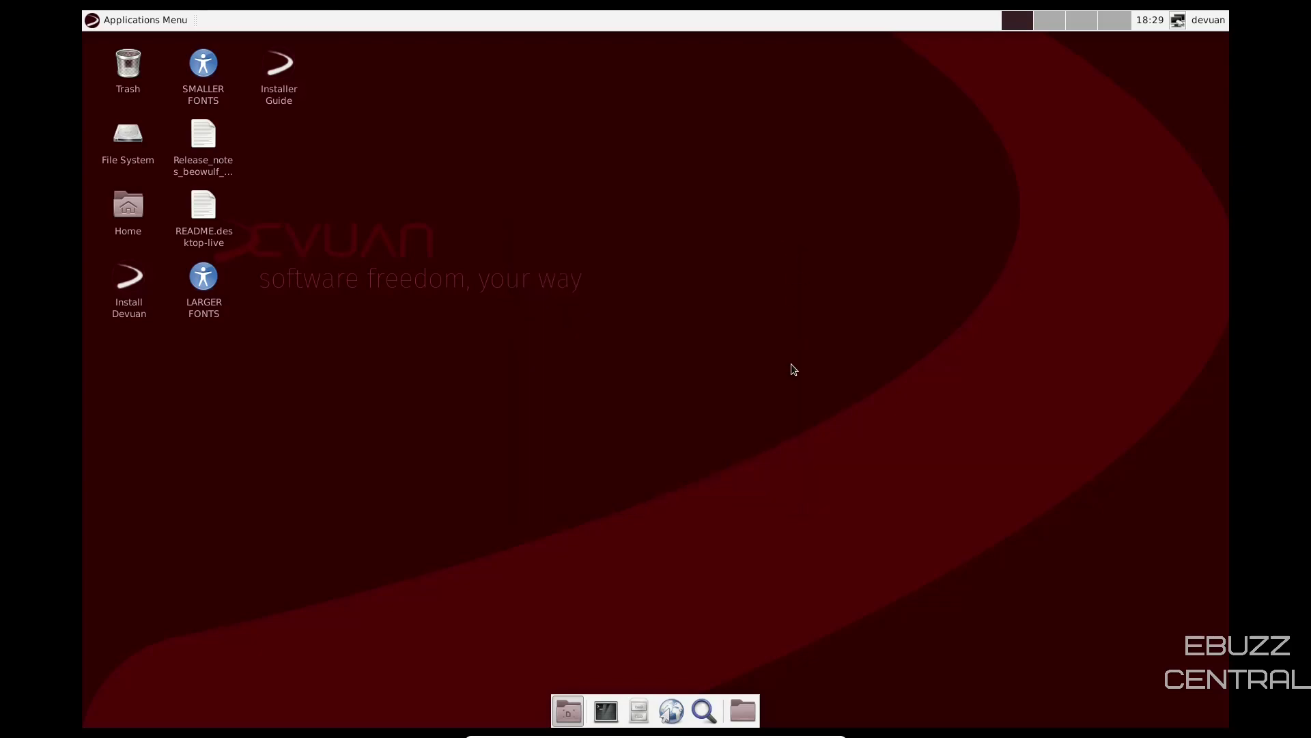
Open the Desktop background settings from the desktop's right-click menu and browse the wallpapers.
{"action": "left_click", "coordinate": [743, 706]}
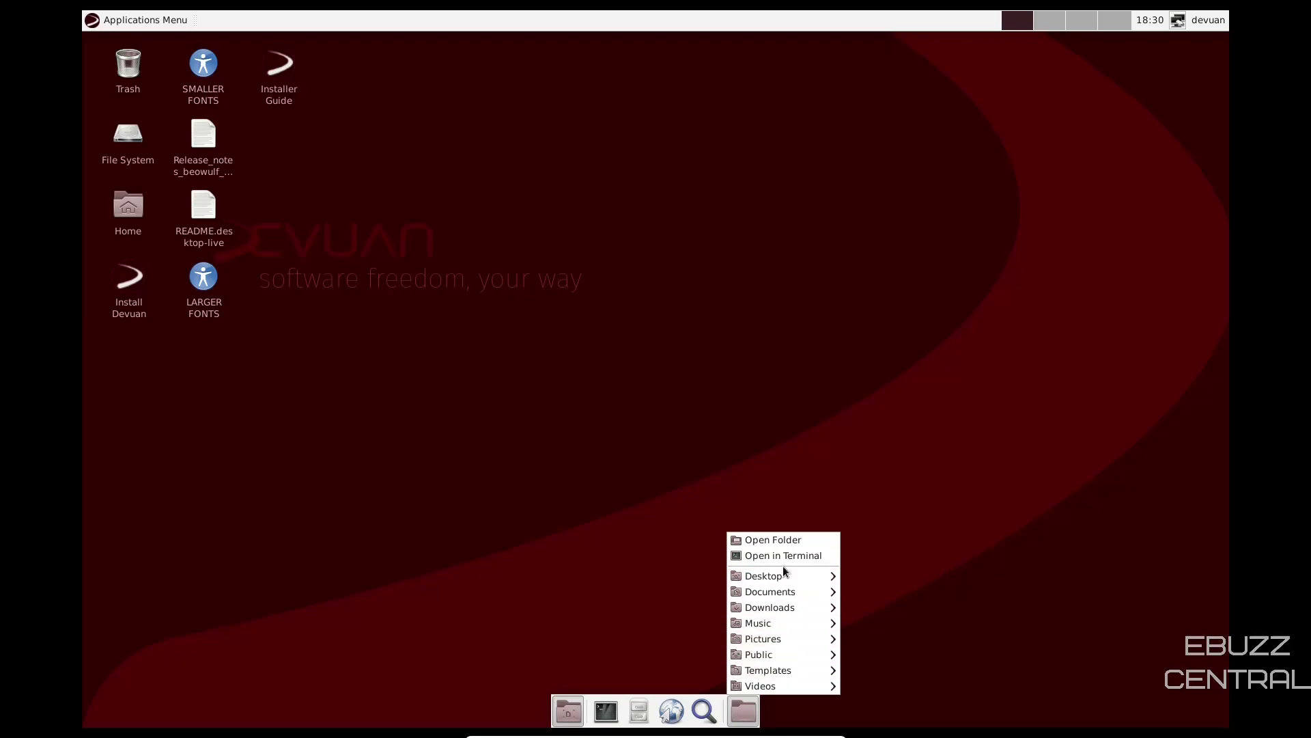
{"action": "left_click", "coordinate": [597, 538]}
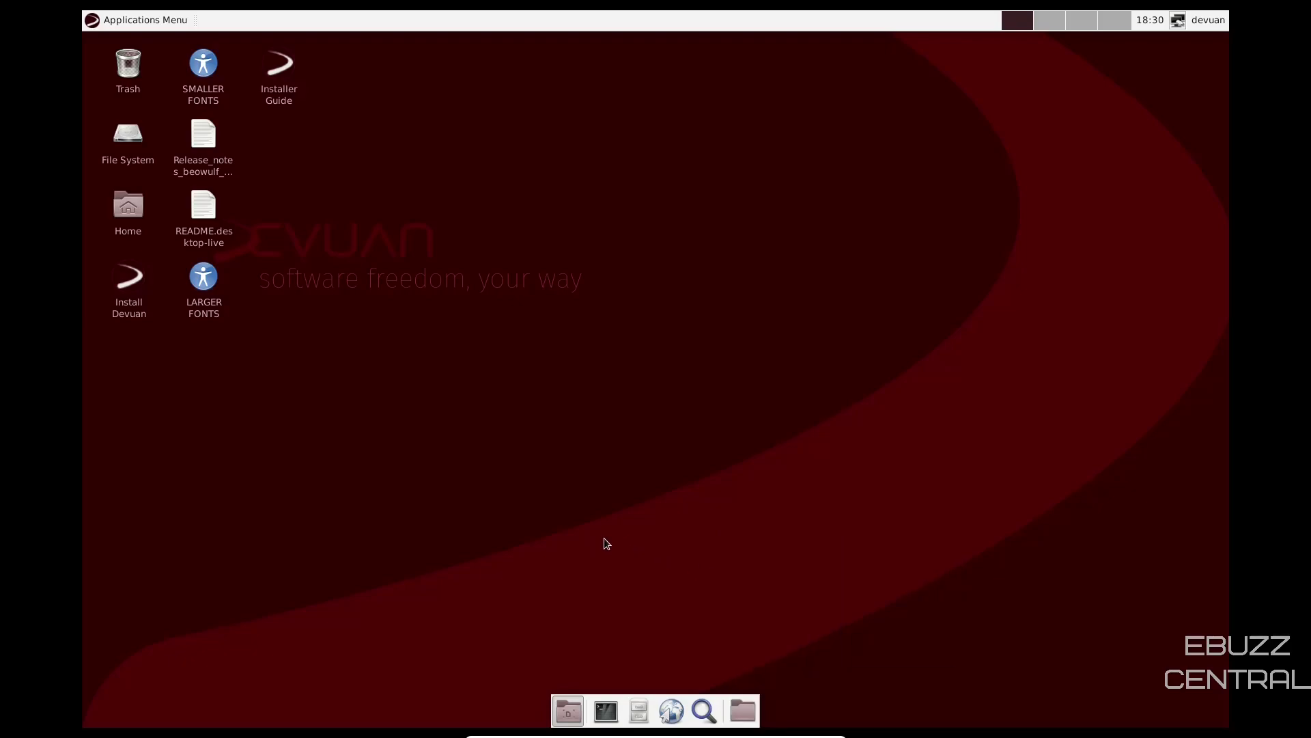
{"action": "right_click", "coordinate": [636, 197]}
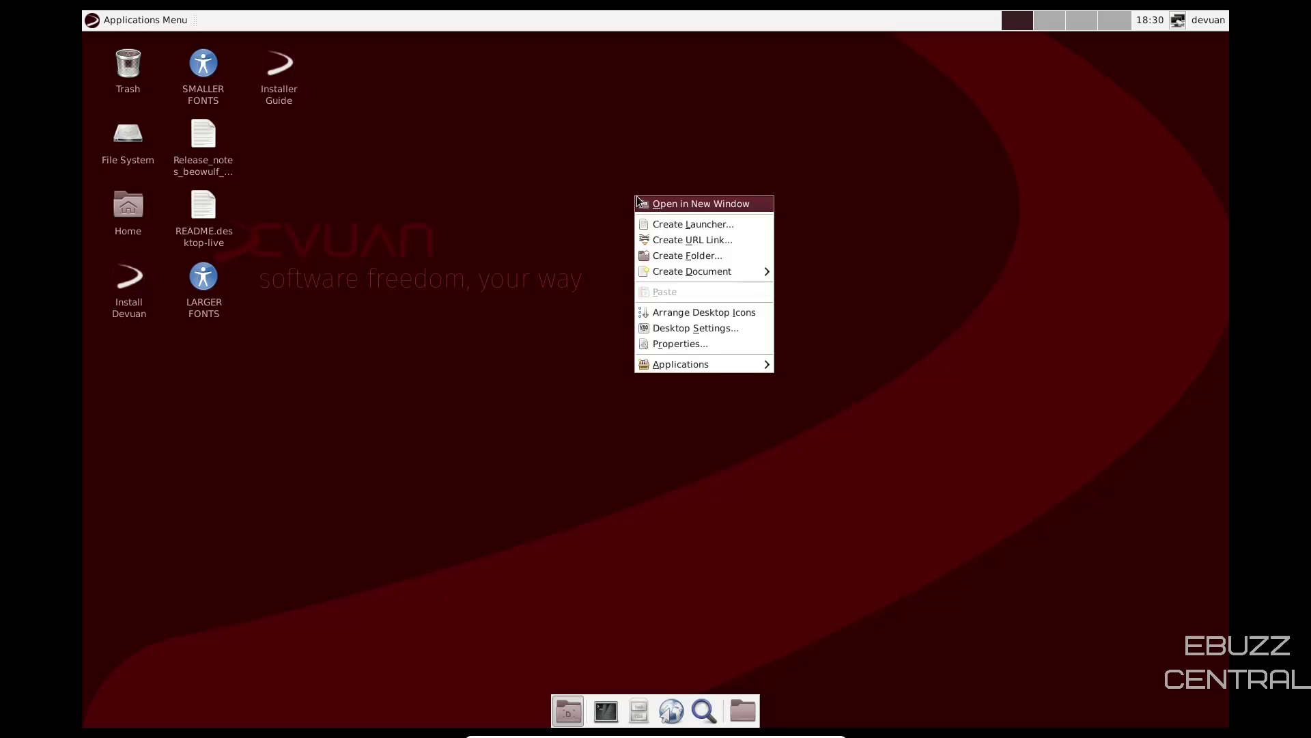
{"action": "left_click", "coordinate": [682, 331]}
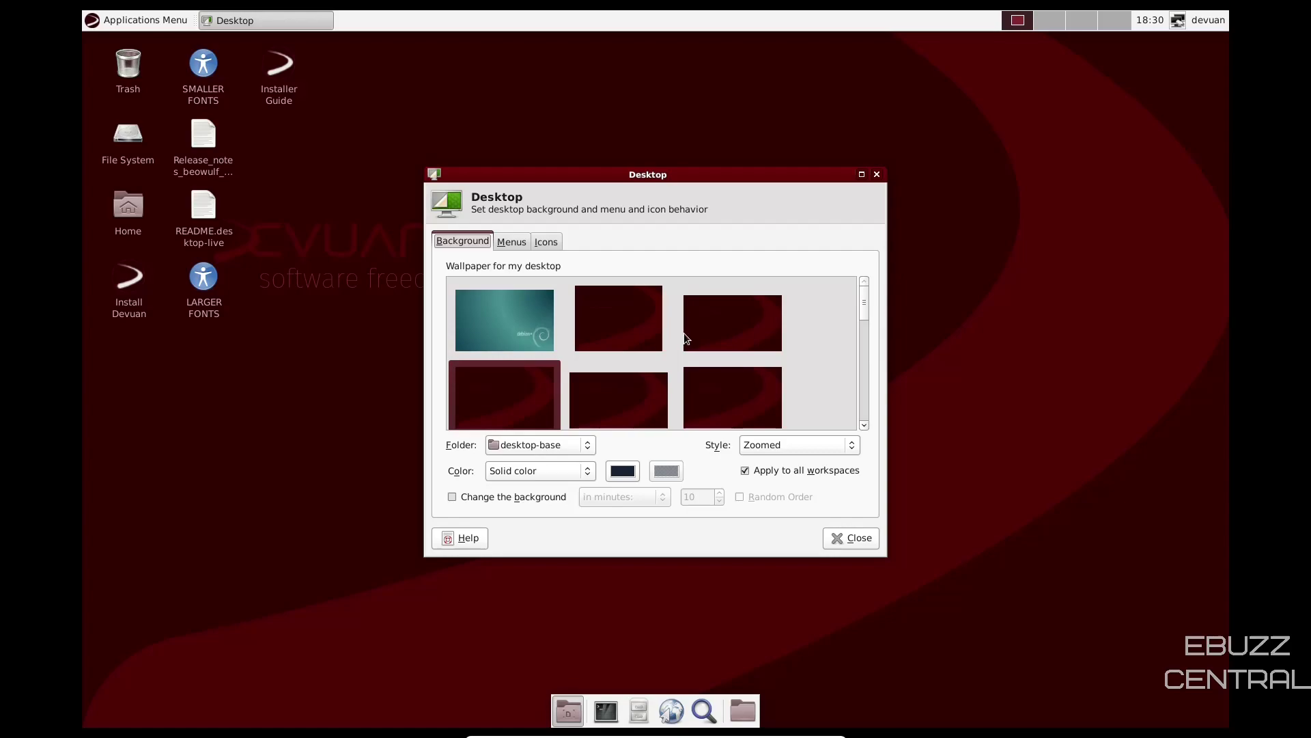
{"action": "scroll", "coordinate": [688, 340], "scroll_direction": "down", "scroll_amount": 2}
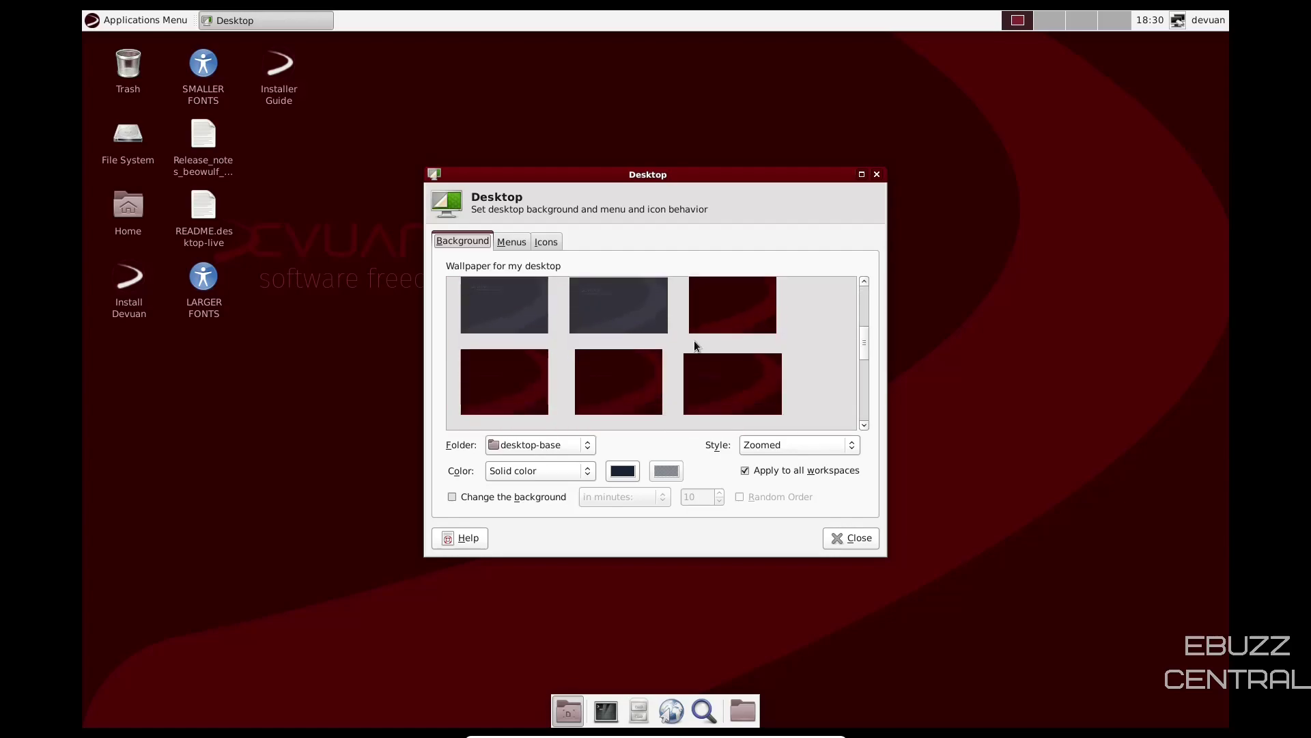
{"action": "scroll", "coordinate": [694, 340], "scroll_direction": "down", "scroll_amount": 5}
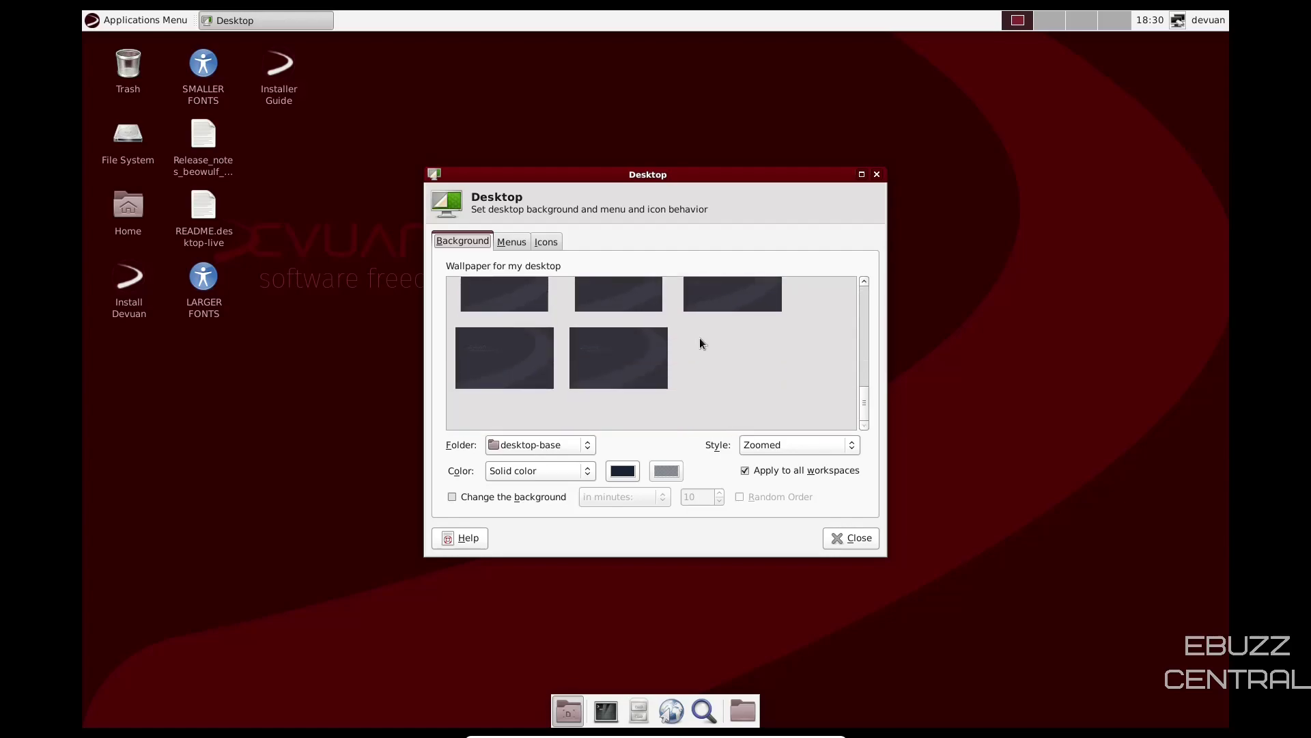
{"action": "scroll", "coordinate": [700, 337], "scroll_direction": "up", "scroll_amount": 2}
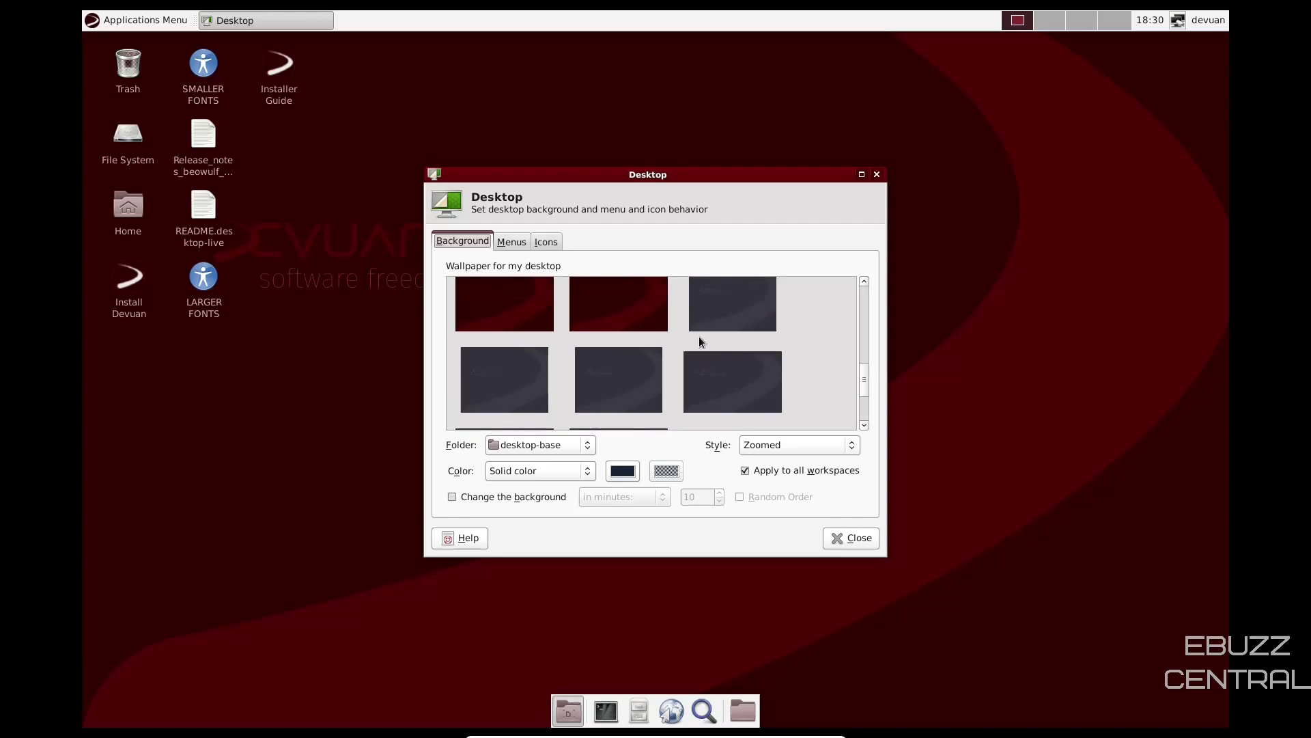
Try a dark and several red wallpapers, settling on the middle red Devuan image.
{"action": "left_click", "coordinate": [615, 381]}
{"action": "left_click_drag", "start_coordinate": [724, 182], "coordinate": [1031, 271]}
{"action": "left_click", "coordinate": [670, 269]}
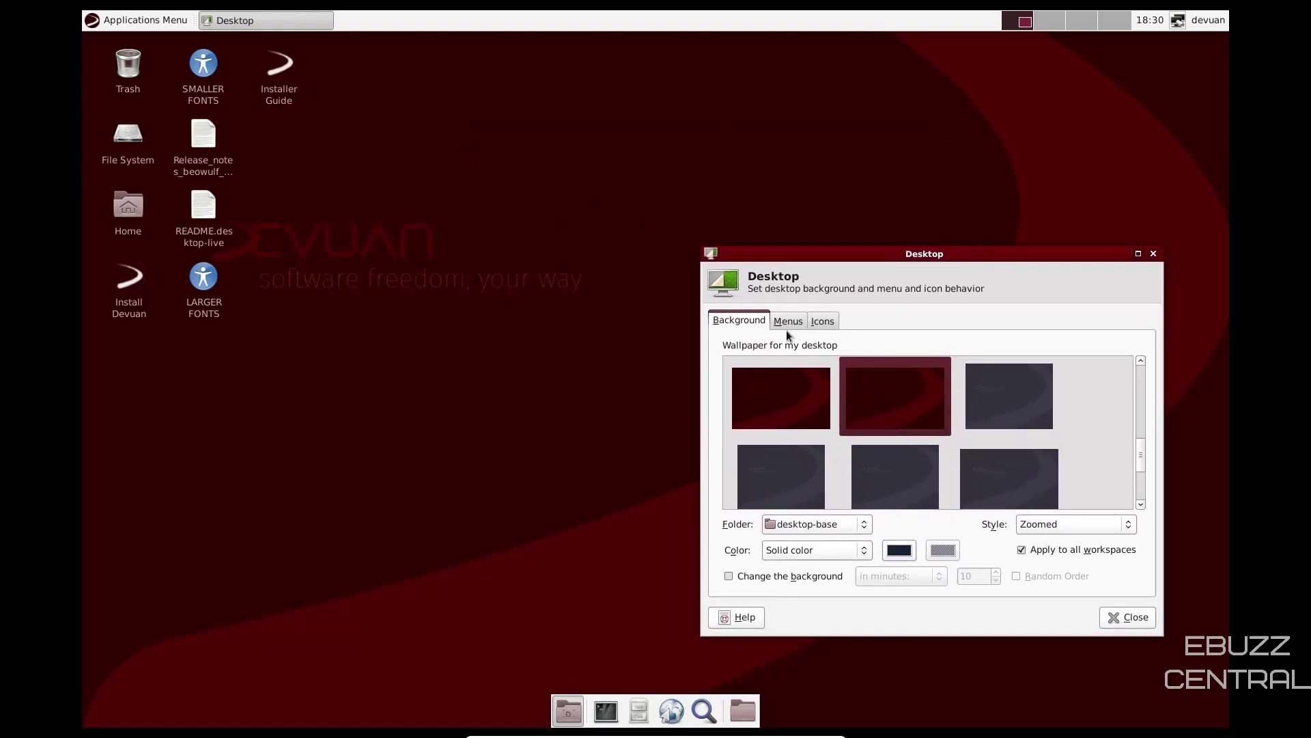
{"action": "left_click", "coordinate": [773, 391]}
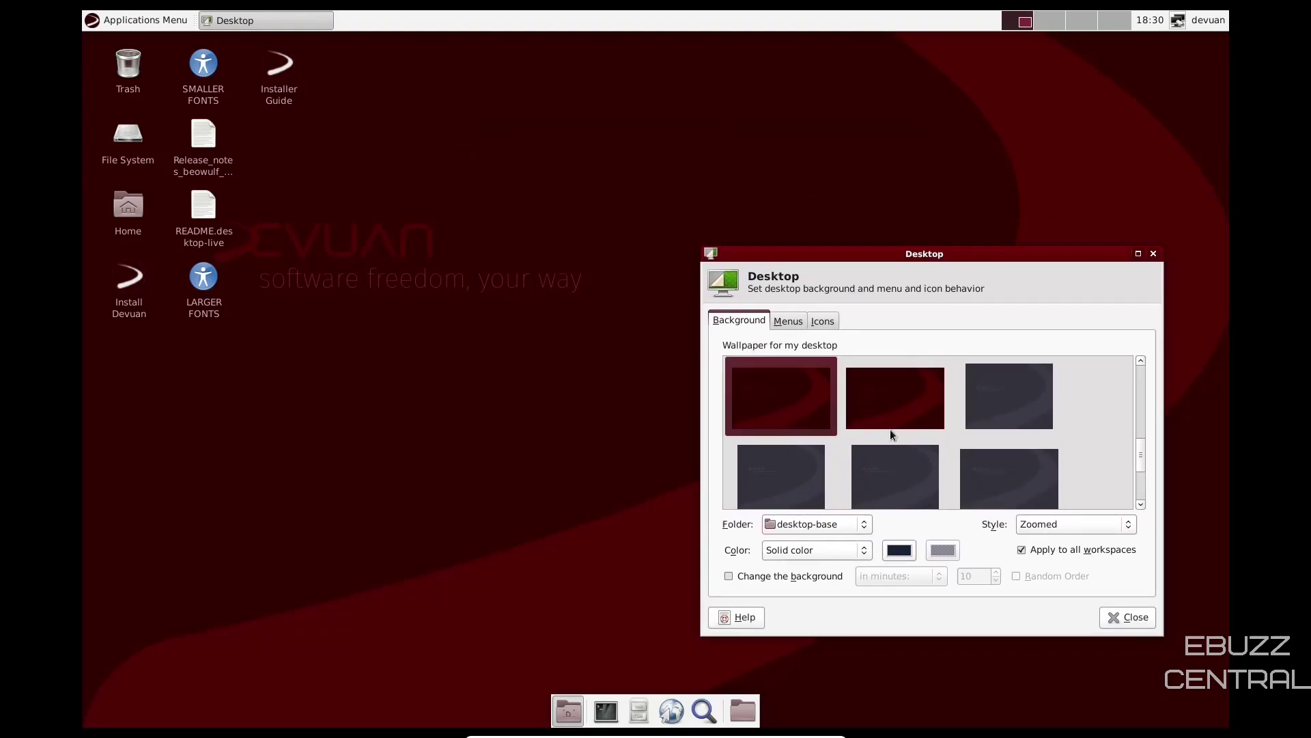
{"action": "scroll", "coordinate": [901, 422], "scroll_direction": "up", "scroll_amount": 1}
{"action": "left_click", "coordinate": [919, 382]}
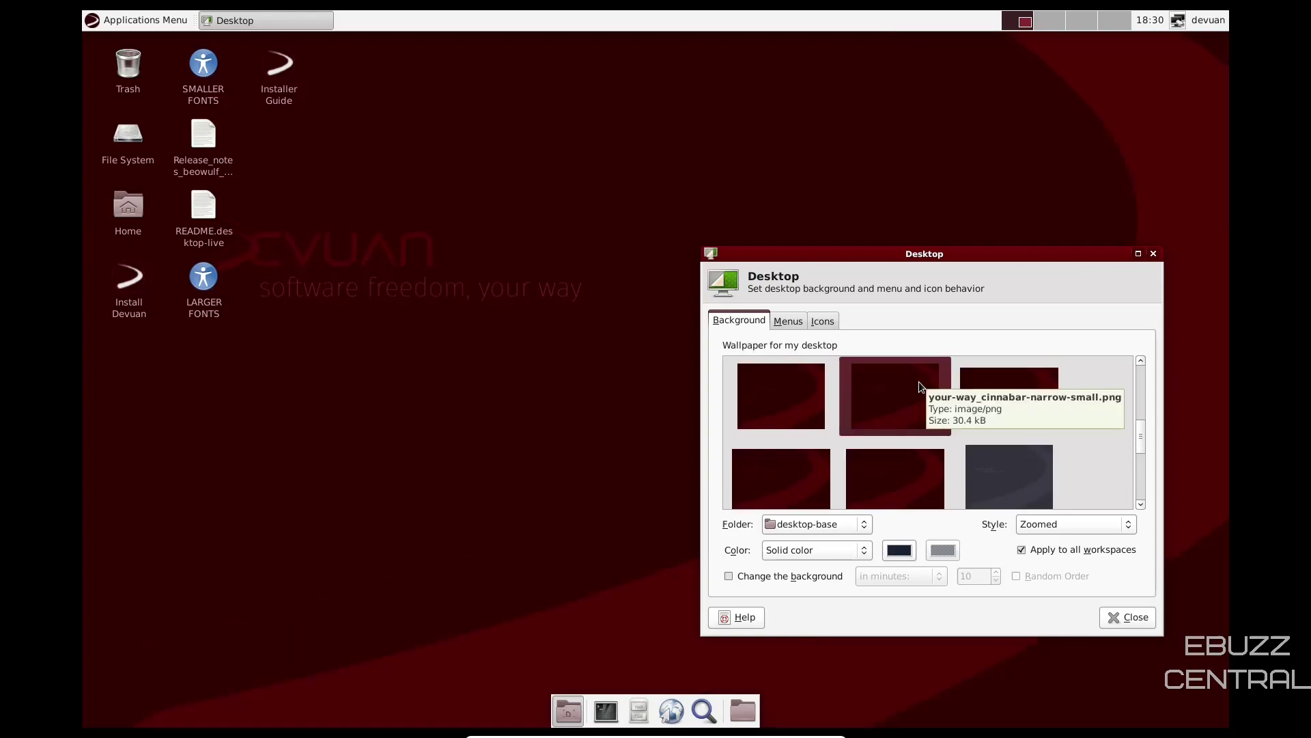
Review the Menus tab, toggle the Home, File System and Trash icons off and back on, then close.
{"action": "left_click", "coordinate": [786, 321]}
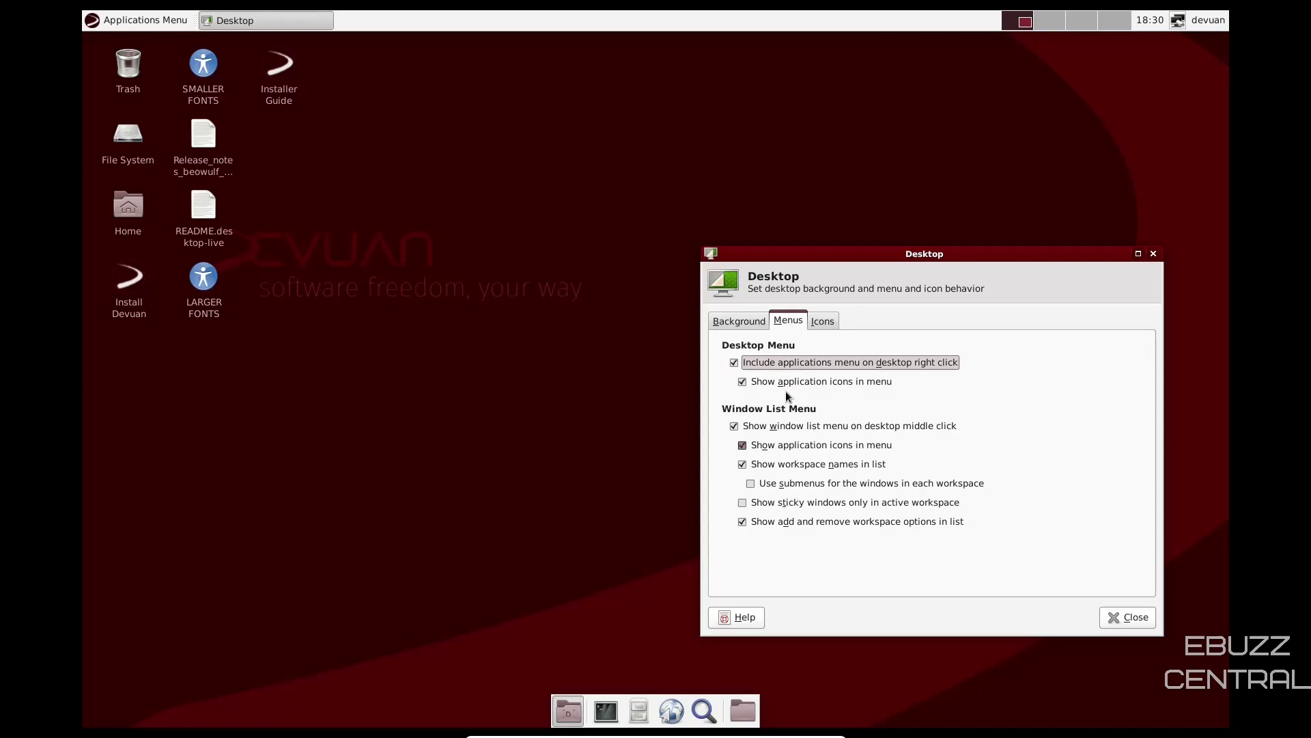
{"action": "left_click", "coordinate": [822, 321]}
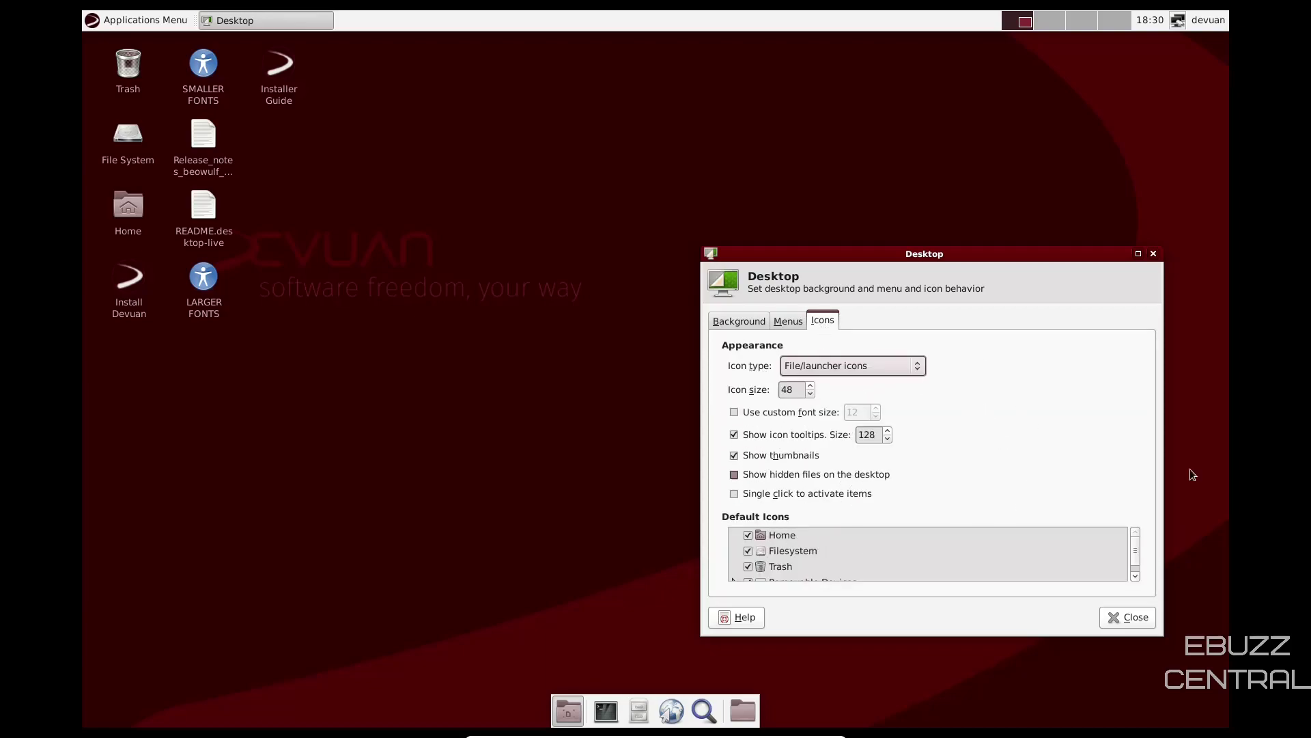
{"action": "left_click", "coordinate": [749, 536]}
{"action": "left_click", "coordinate": [749, 552]}
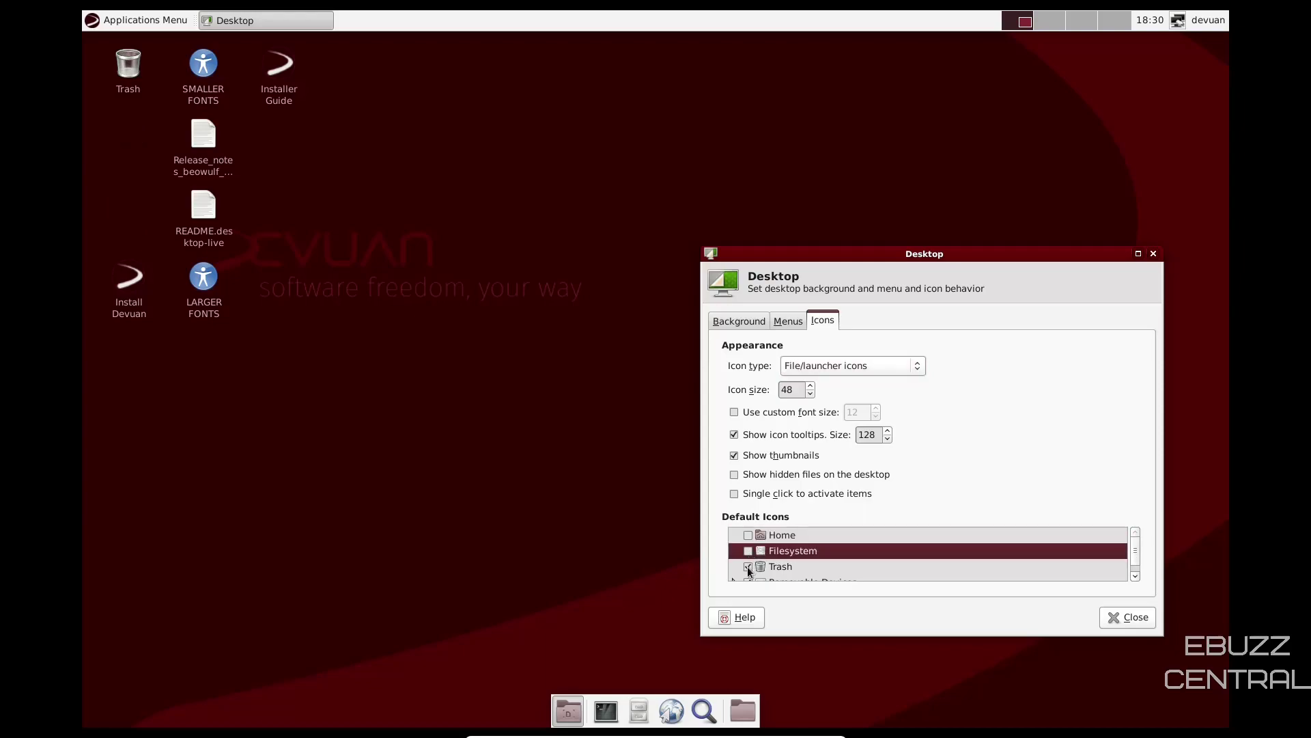
{"action": "left_click", "coordinate": [748, 567]}
{"action": "left_click", "coordinate": [747, 566]}
{"action": "left_click", "coordinate": [749, 552]}
{"action": "left_click", "coordinate": [749, 536]}
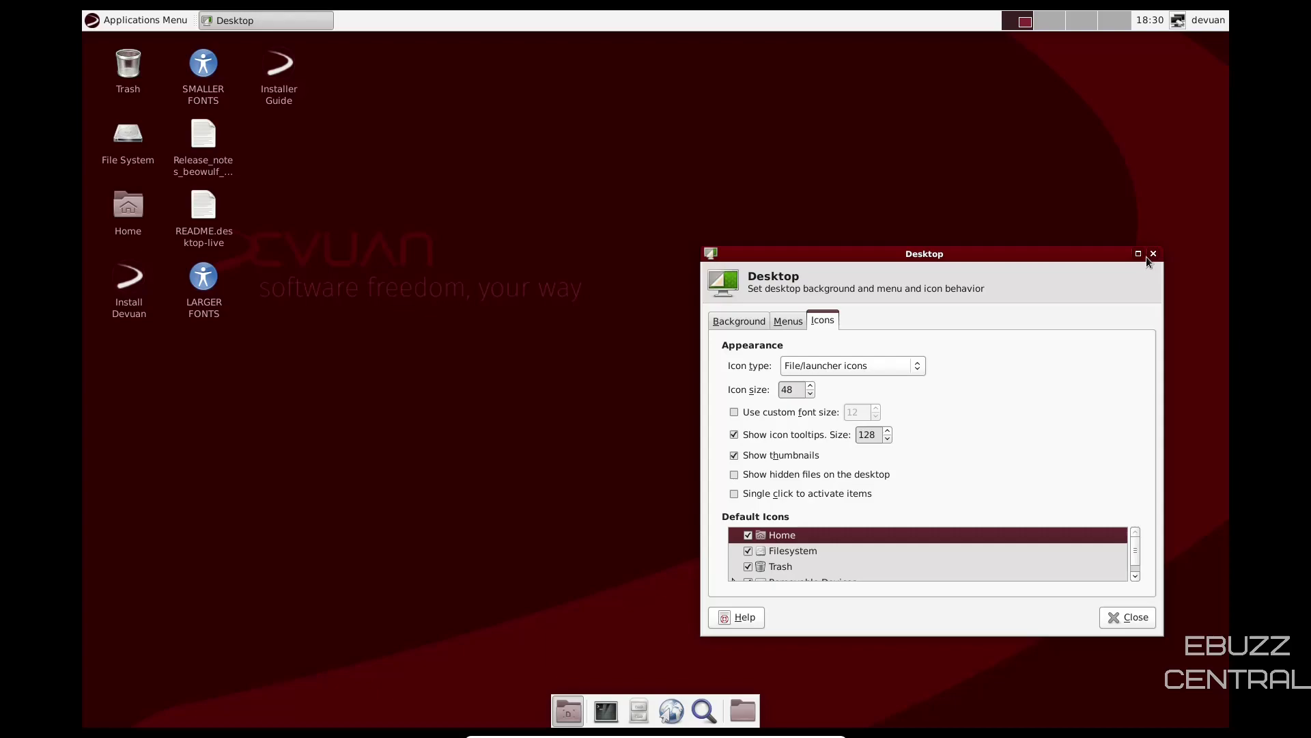
{"action": "left_click", "coordinate": [1151, 253]}
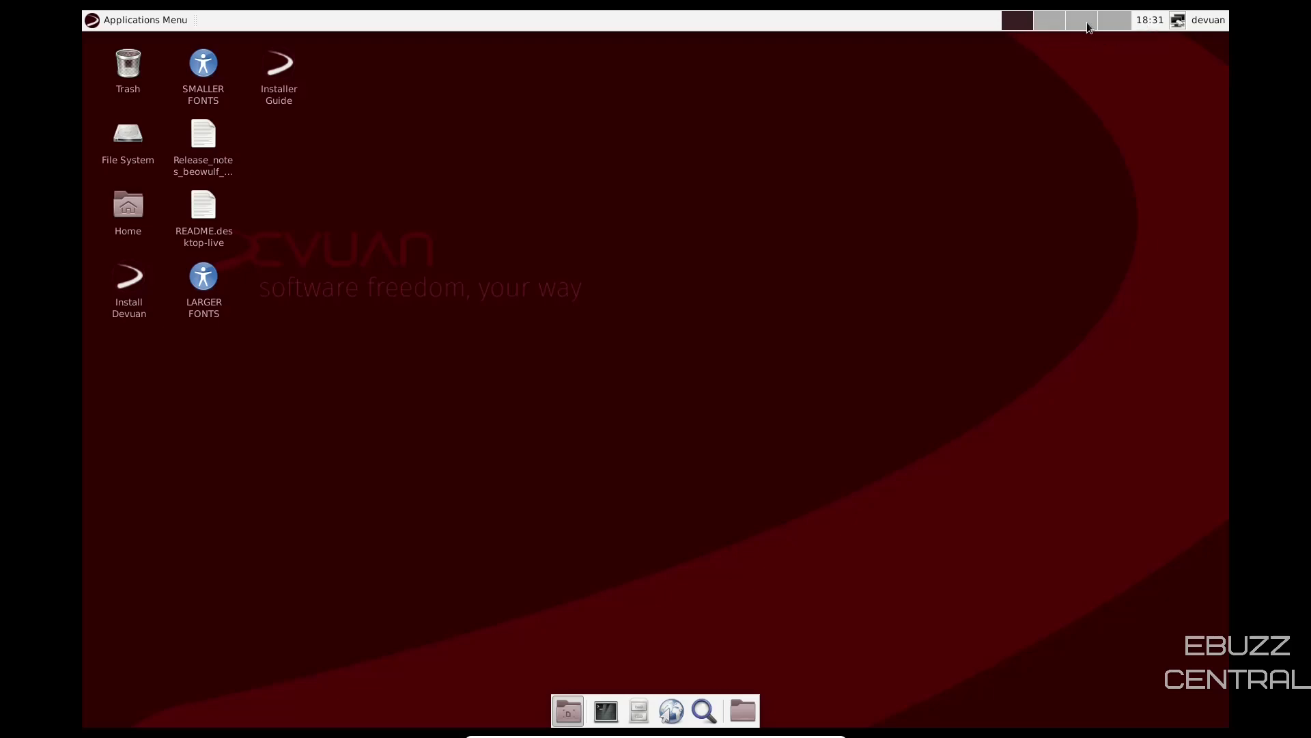
Switch between workspaces, then set the top panel's row size to 33 in Panel Preferences.
{"action": "left_click", "coordinate": [1047, 29]}
{"action": "left_click", "coordinate": [1117, 18]}
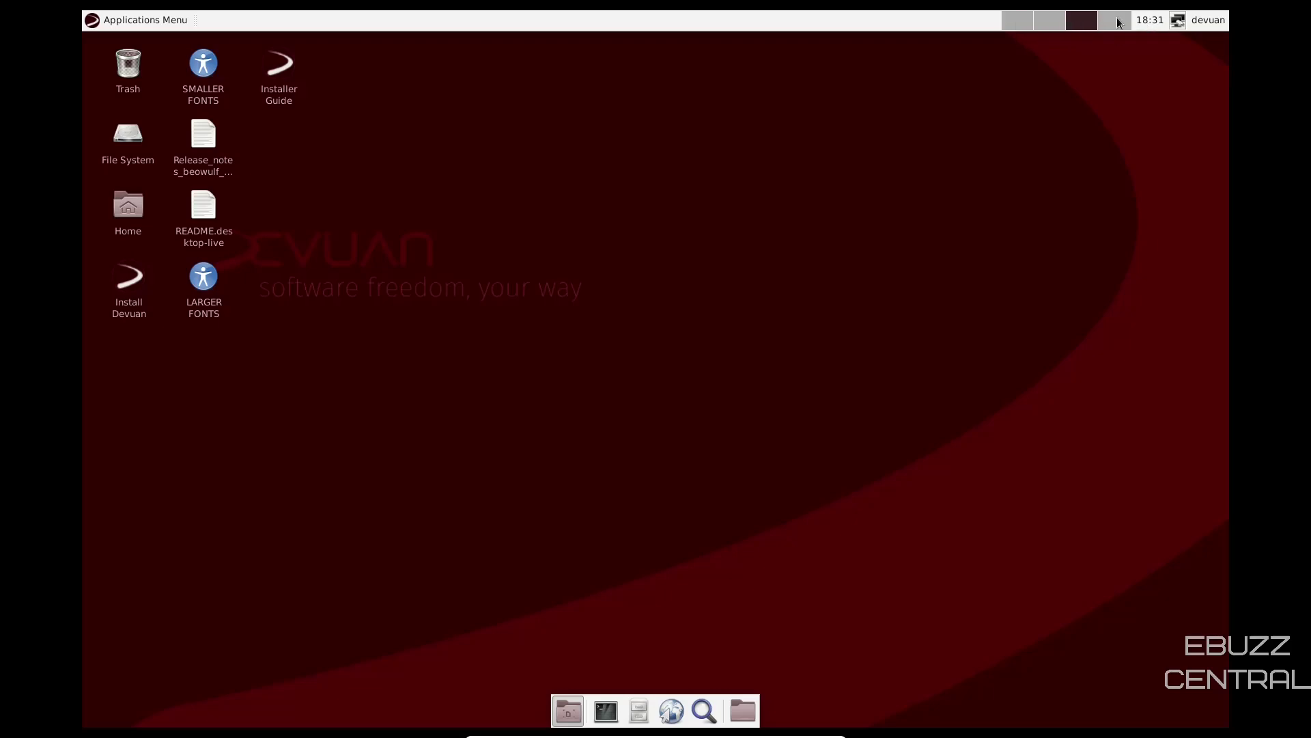
{"action": "left_click", "coordinate": [1049, 21]}
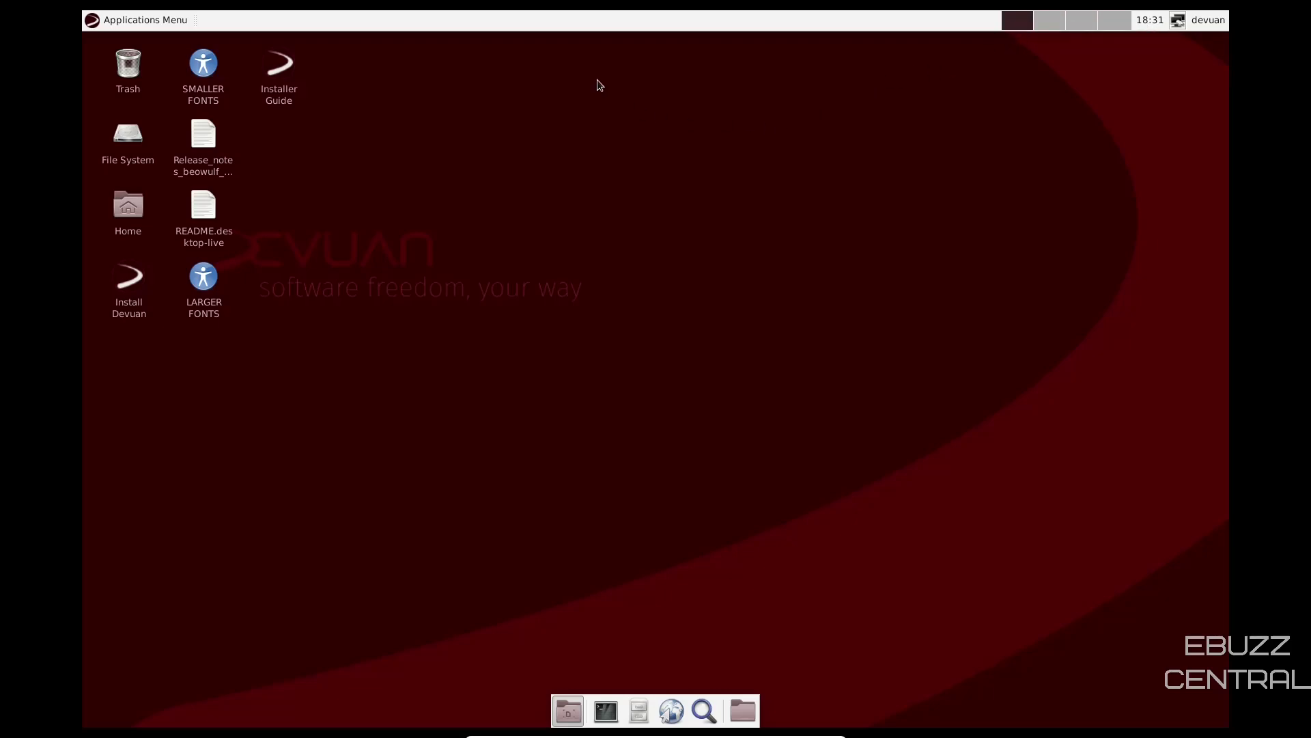
{"action": "right_click", "coordinate": [605, 25]}
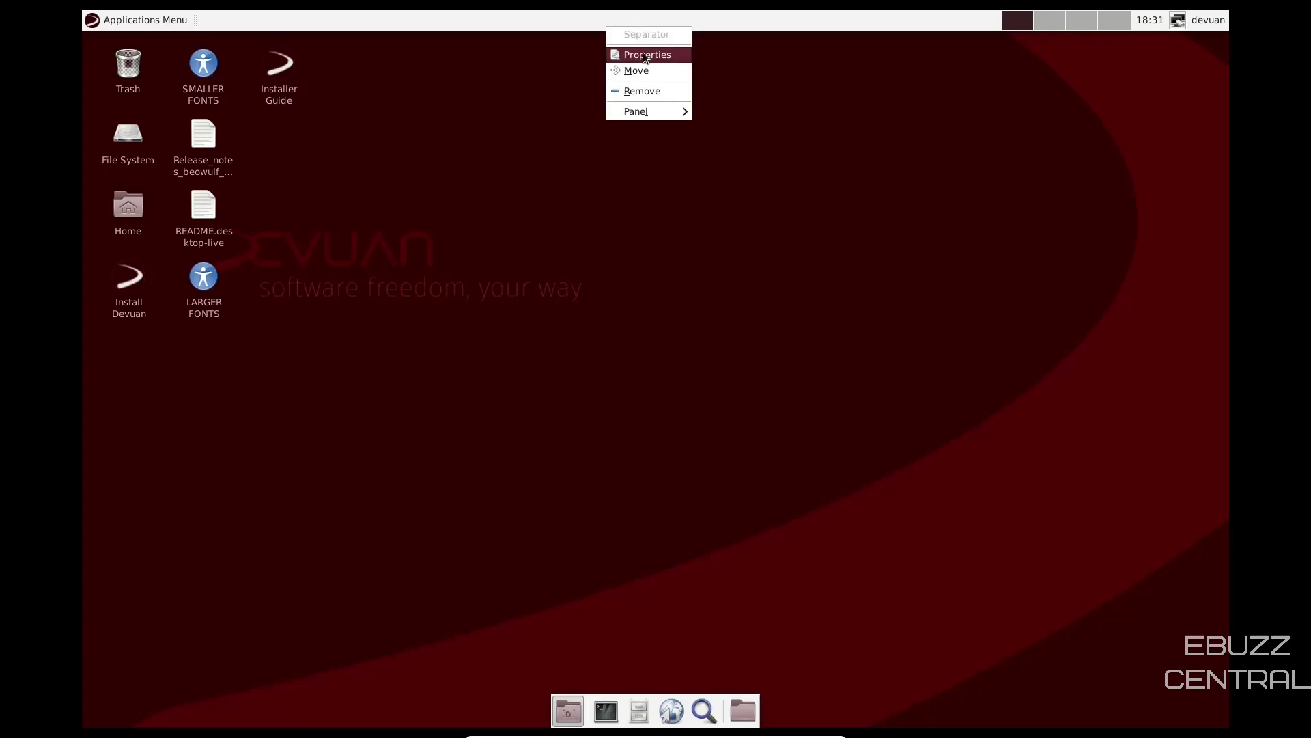
{"action": "mouse_move", "coordinate": [673, 115]}
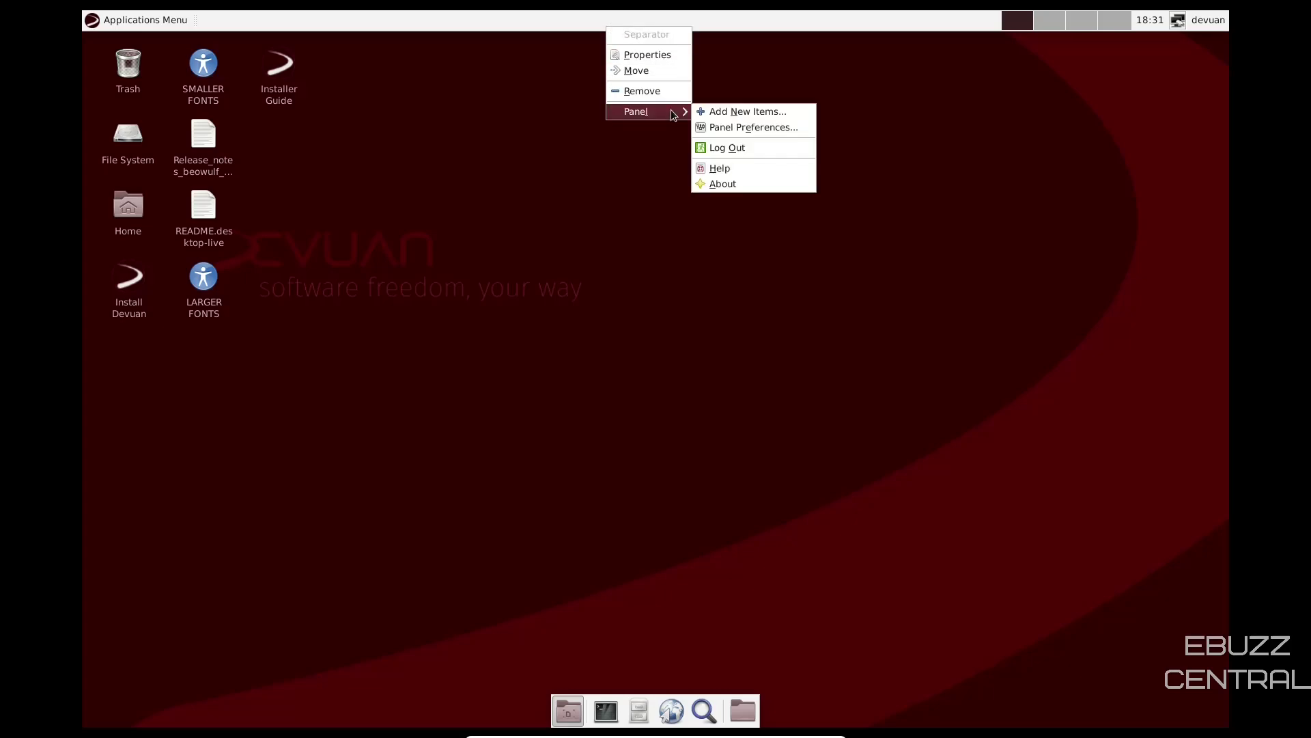
{"action": "left_click", "coordinate": [735, 124]}
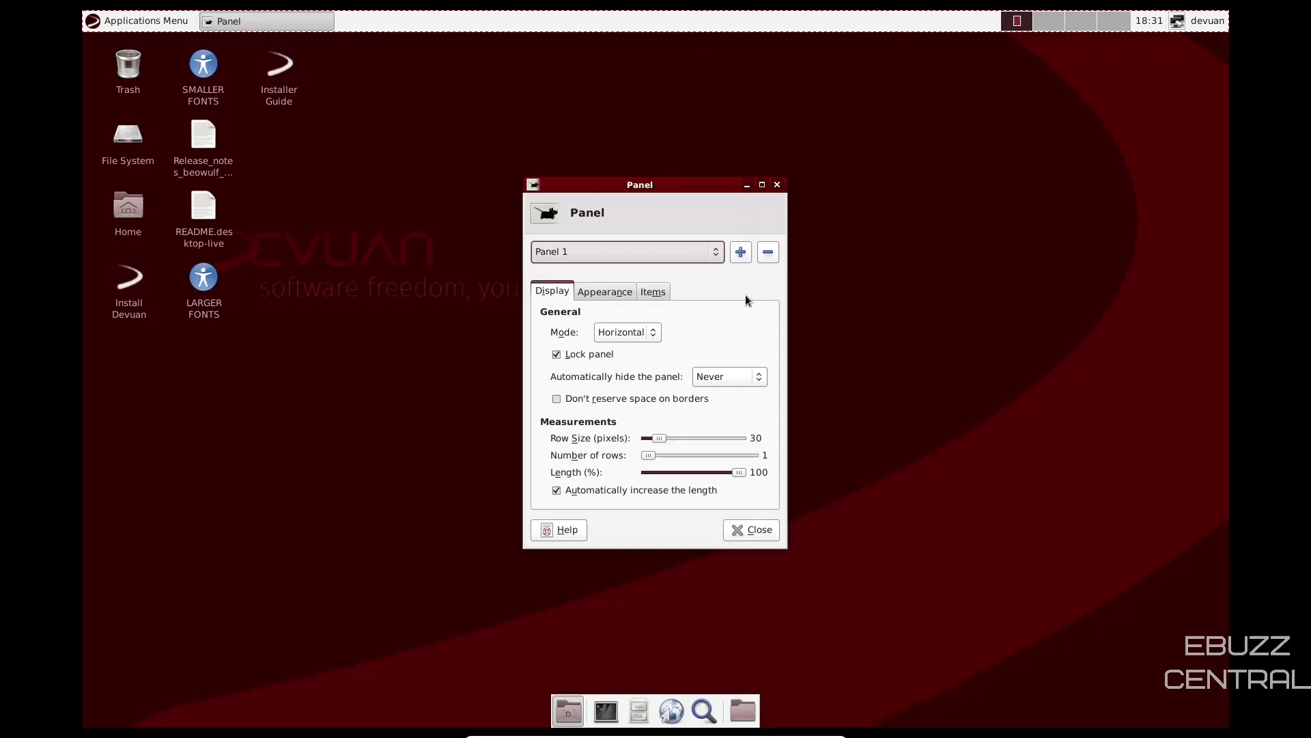
{"action": "mouse_move", "coordinate": [663, 439]}
{"action": "left_mouse_down"}
{"action": "mouse_move", "coordinate": [692, 440]}
{"action": "mouse_move", "coordinate": [665, 441]}
{"action": "left_mouse_up"}
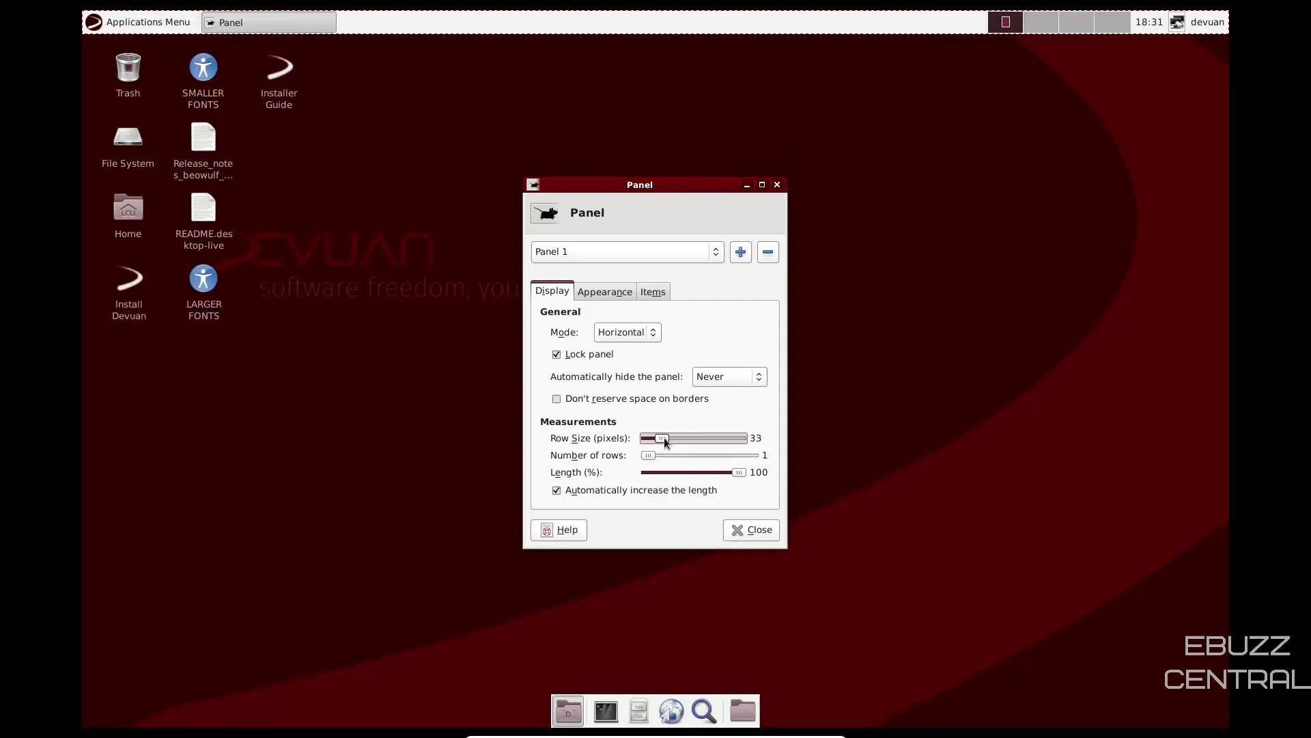
Lower the panel's hover opacity, browse Items and Add New Items without adding, then close preferences.
{"action": "left_click", "coordinate": [623, 291]}
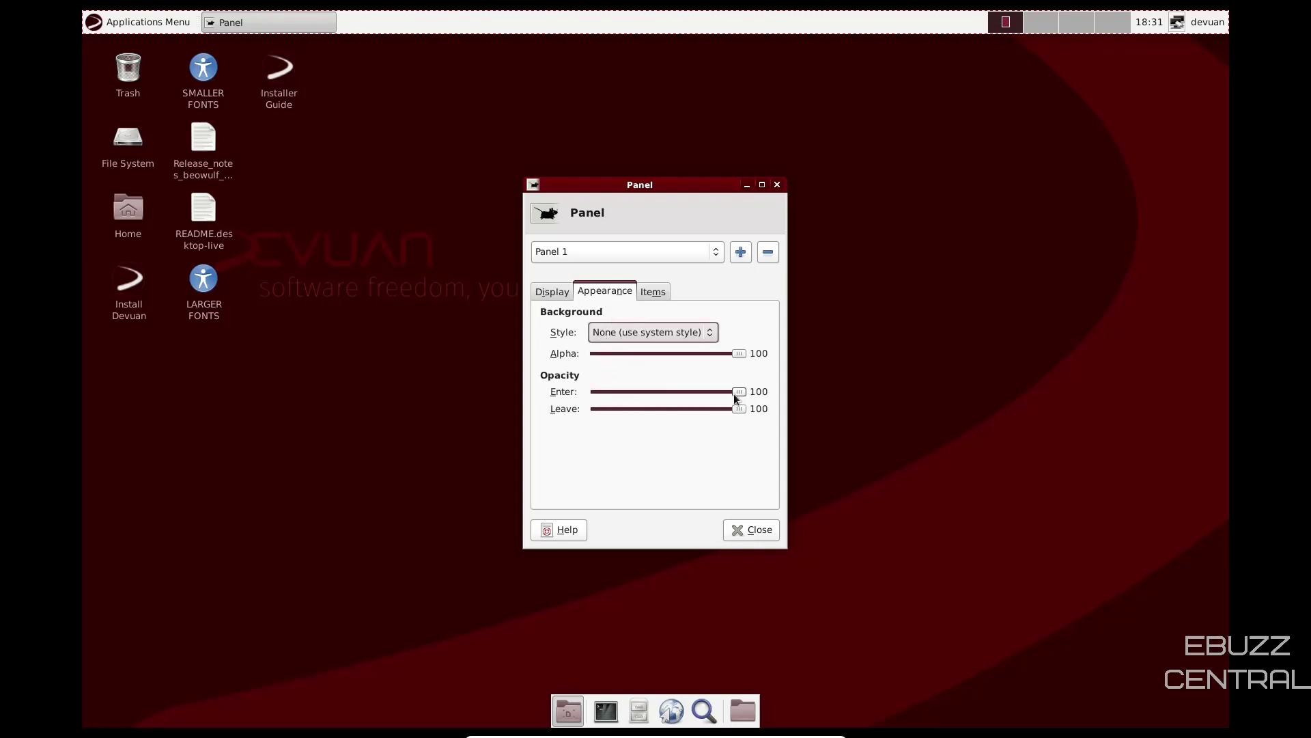
{"action": "mouse_move", "coordinate": [739, 392]}
{"action": "left_mouse_down"}
{"action": "mouse_move", "coordinate": [646, 392]}
{"action": "mouse_move", "coordinate": [734, 391]}
{"action": "left_mouse_up"}
{"action": "left_click", "coordinate": [653, 291]}
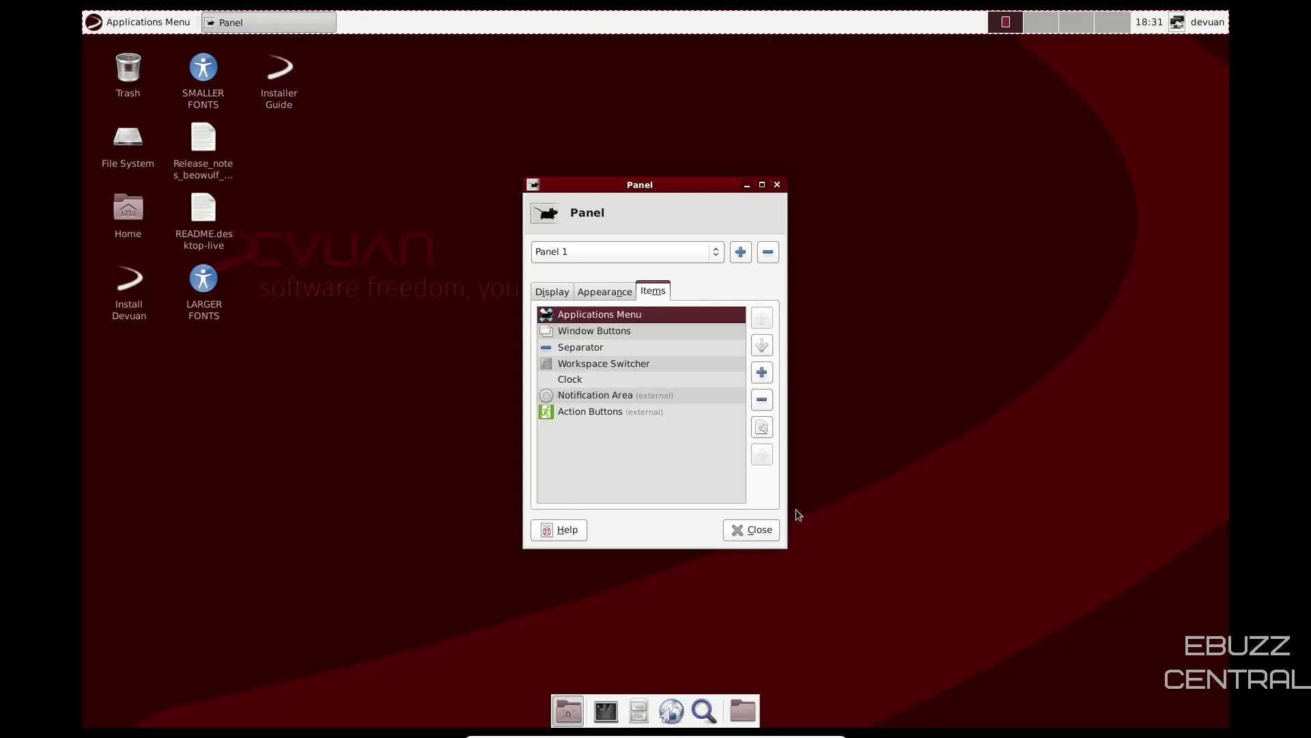
{"action": "left_click", "coordinate": [762, 372]}
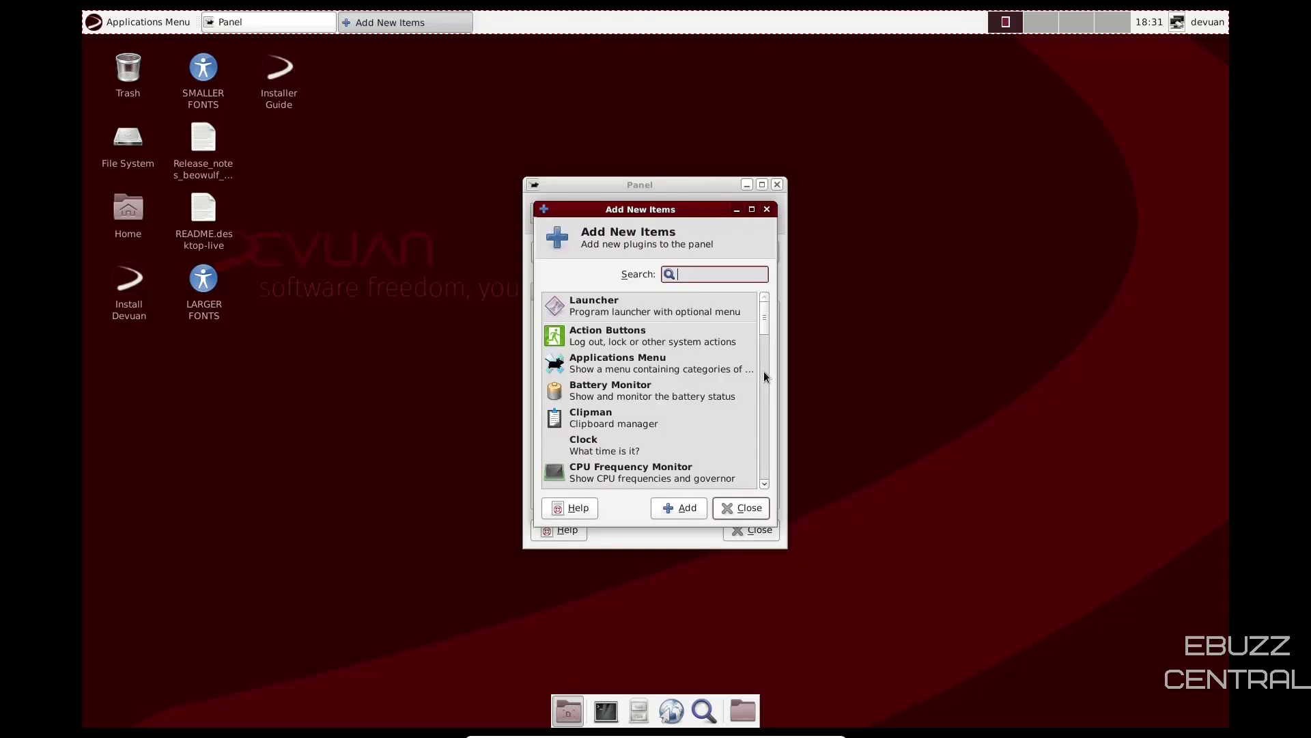
{"action": "scroll", "coordinate": [633, 332], "scroll_direction": "down", "scroll_amount": 6}
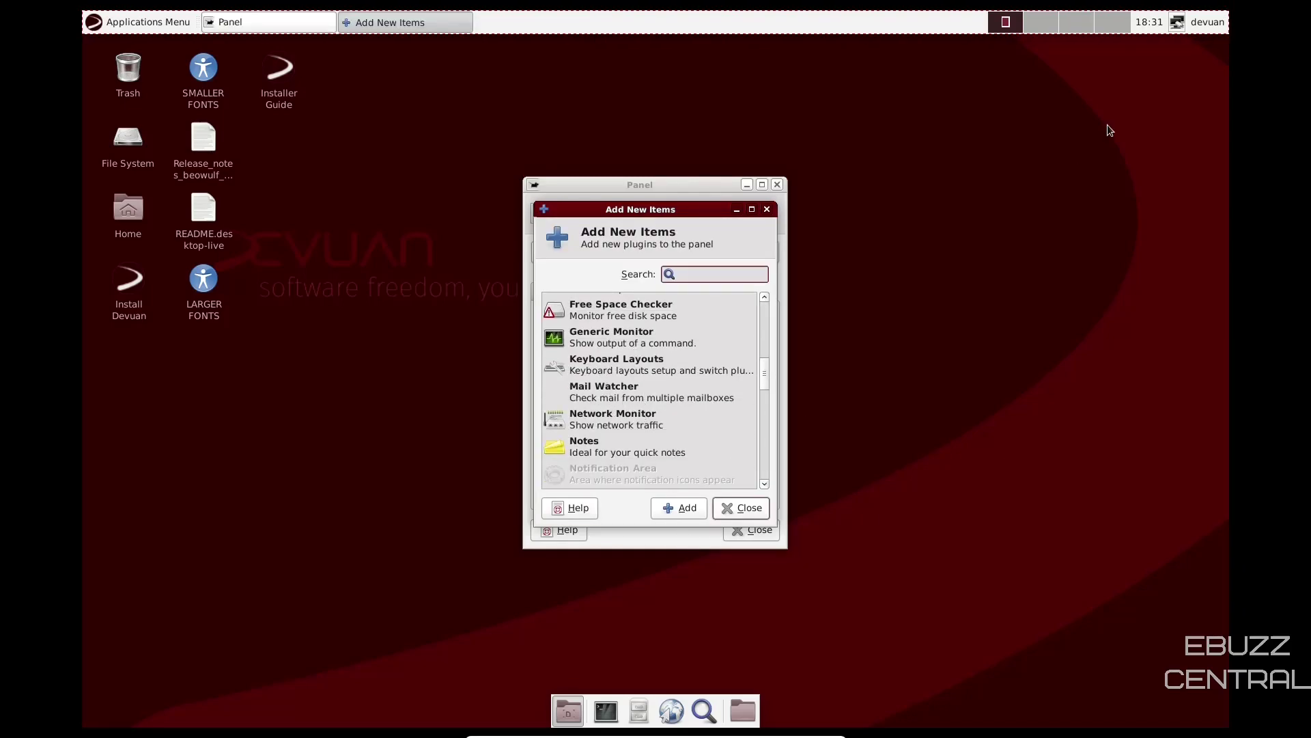
{"action": "left_click", "coordinate": [742, 510]}
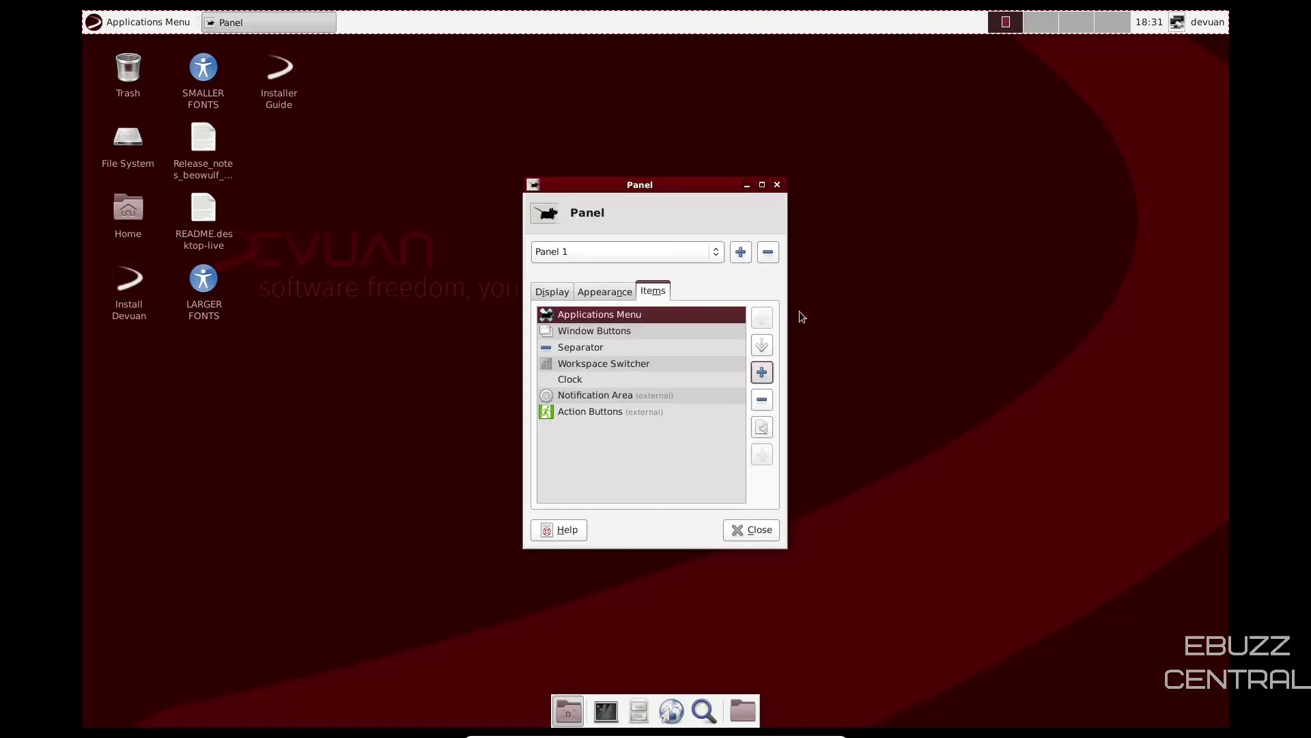
{"action": "left_click", "coordinate": [777, 185]}
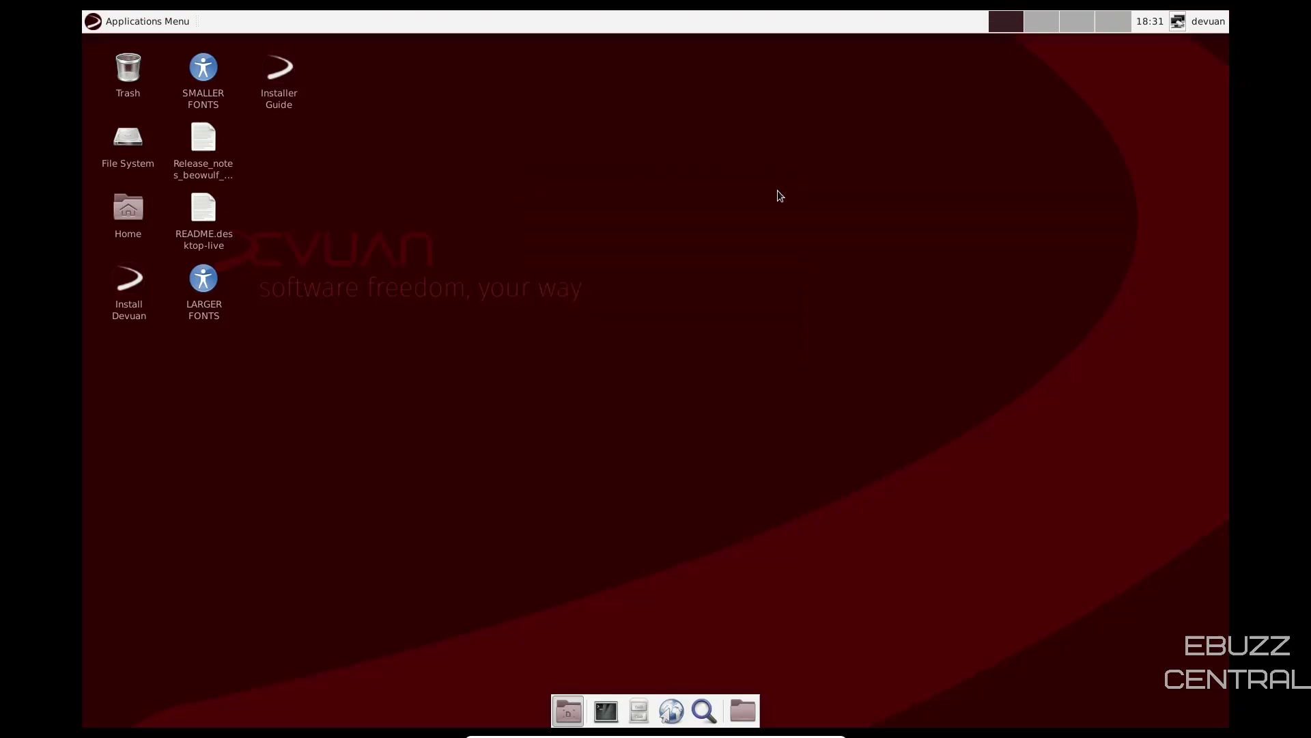
Choose Mutt as the preferred Mail Reader, accept creating ~/Mail, and close its terminal window.
{"action": "left_click", "coordinate": [105, 27]}
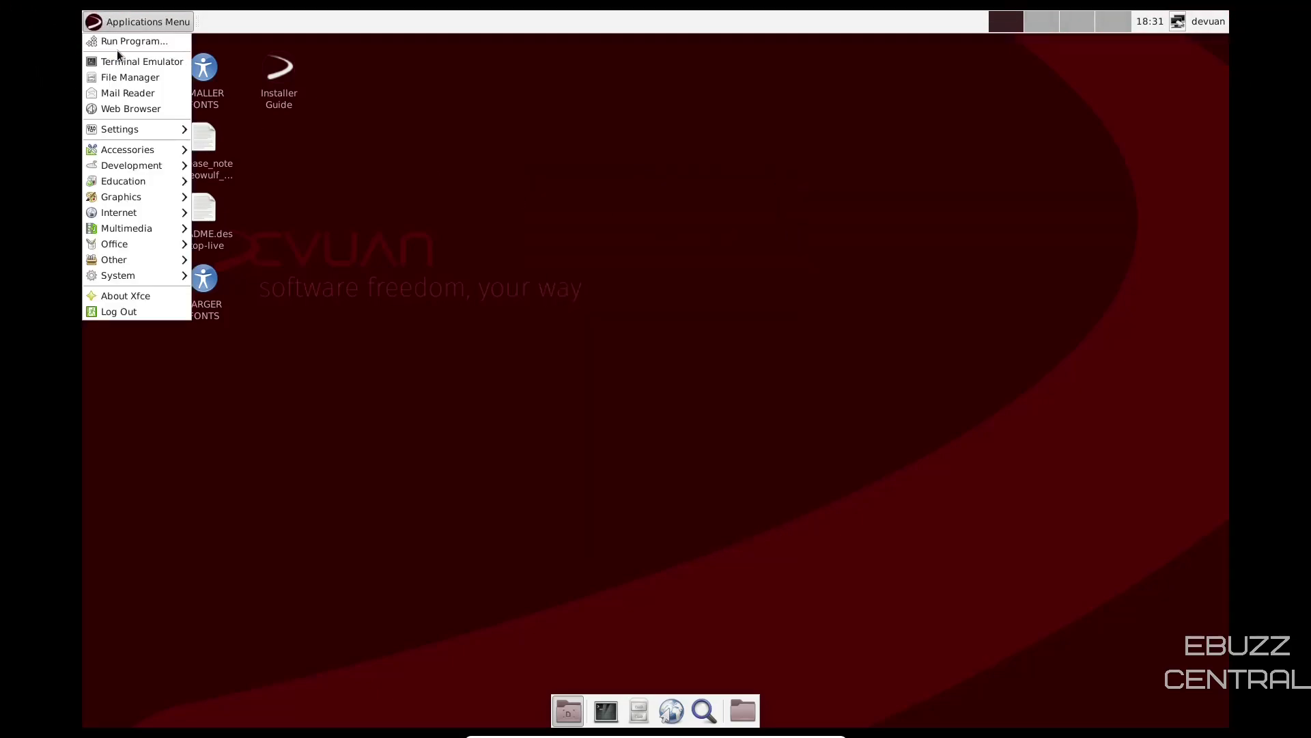
{"action": "left_click", "coordinate": [126, 94]}
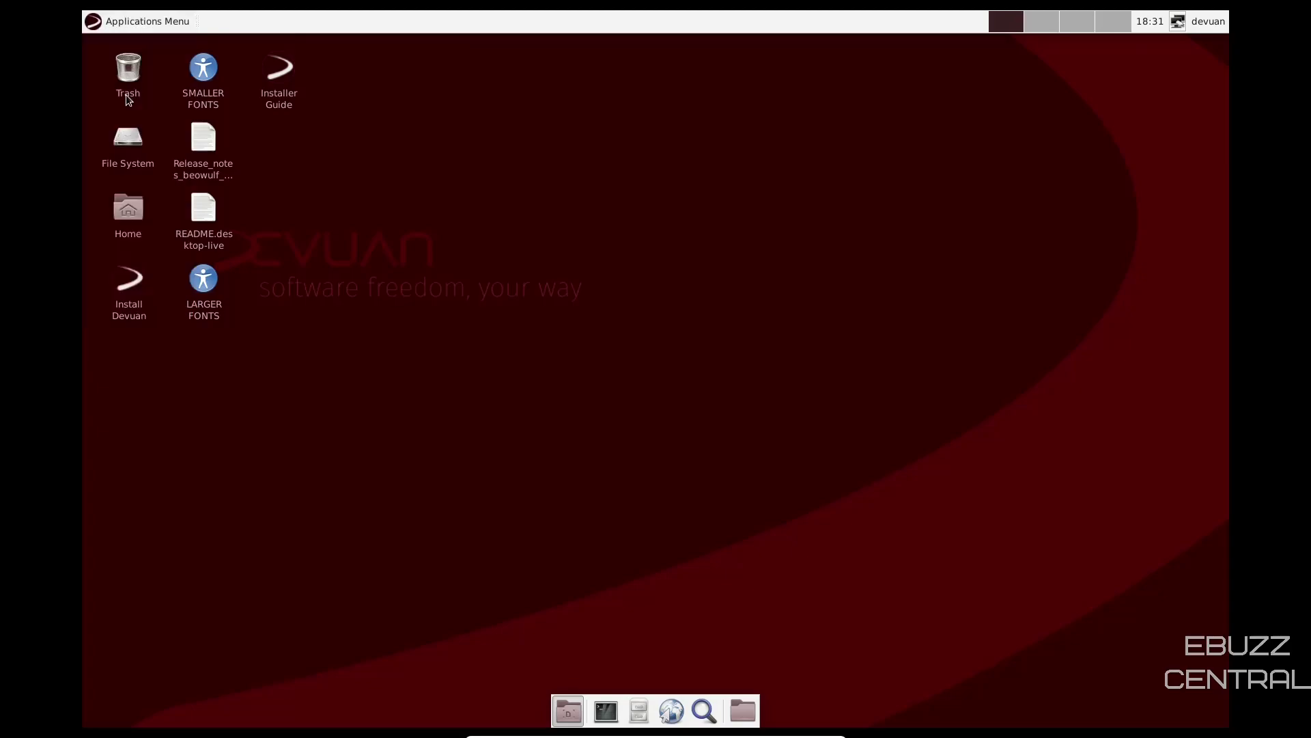
{"action": "left_click", "coordinate": [754, 372]}
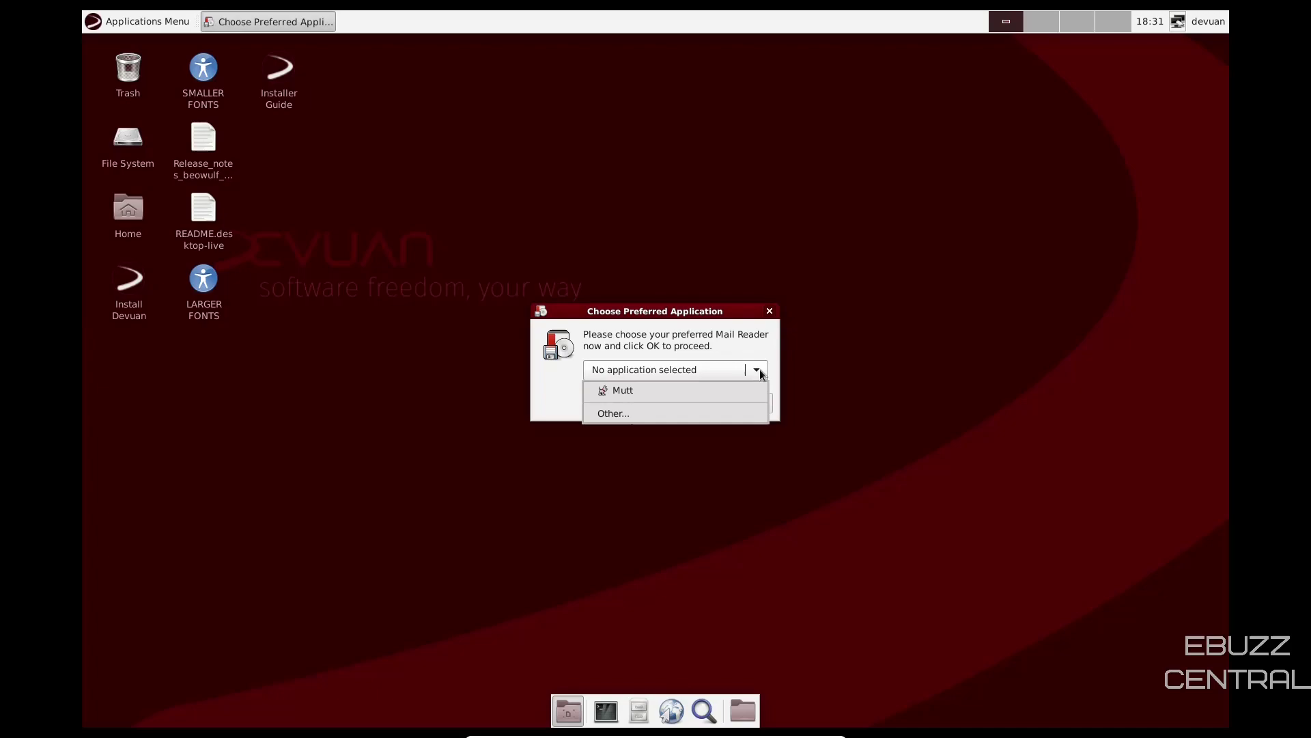
{"action": "left_click", "coordinate": [612, 391]}
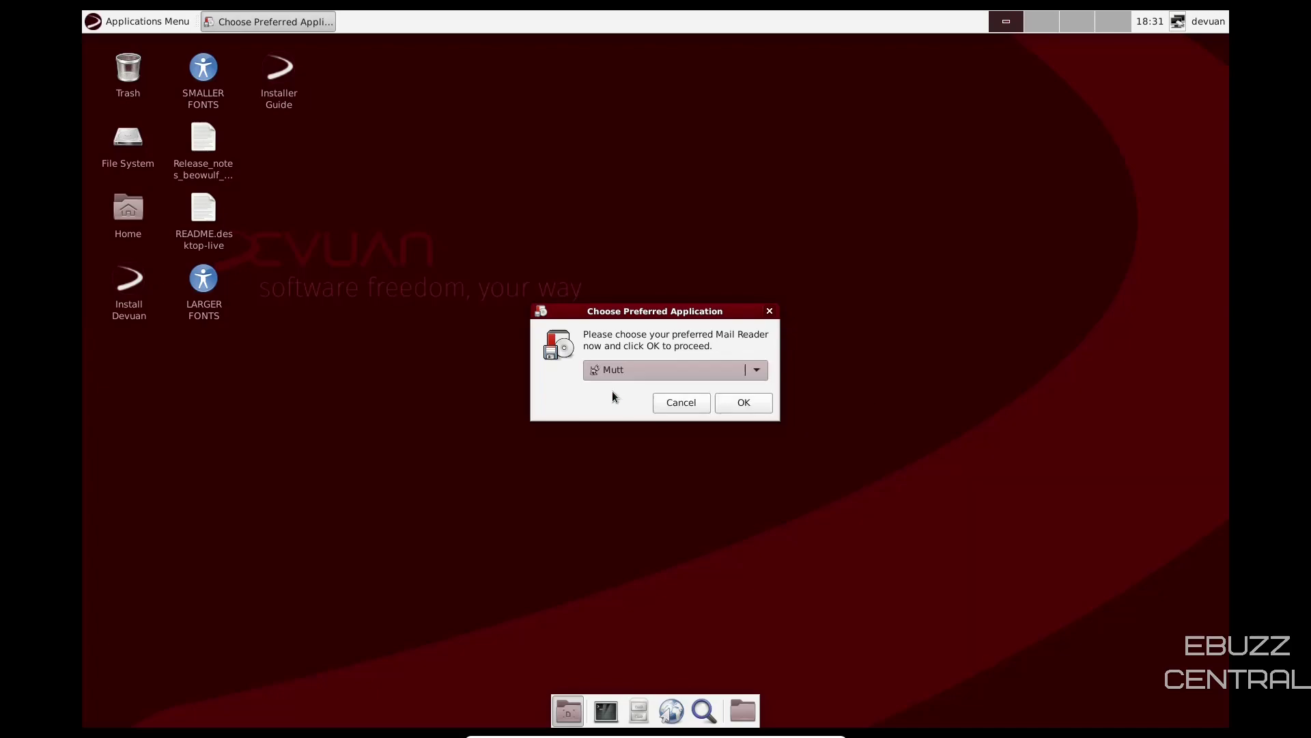
{"action": "left_click", "coordinate": [724, 402]}
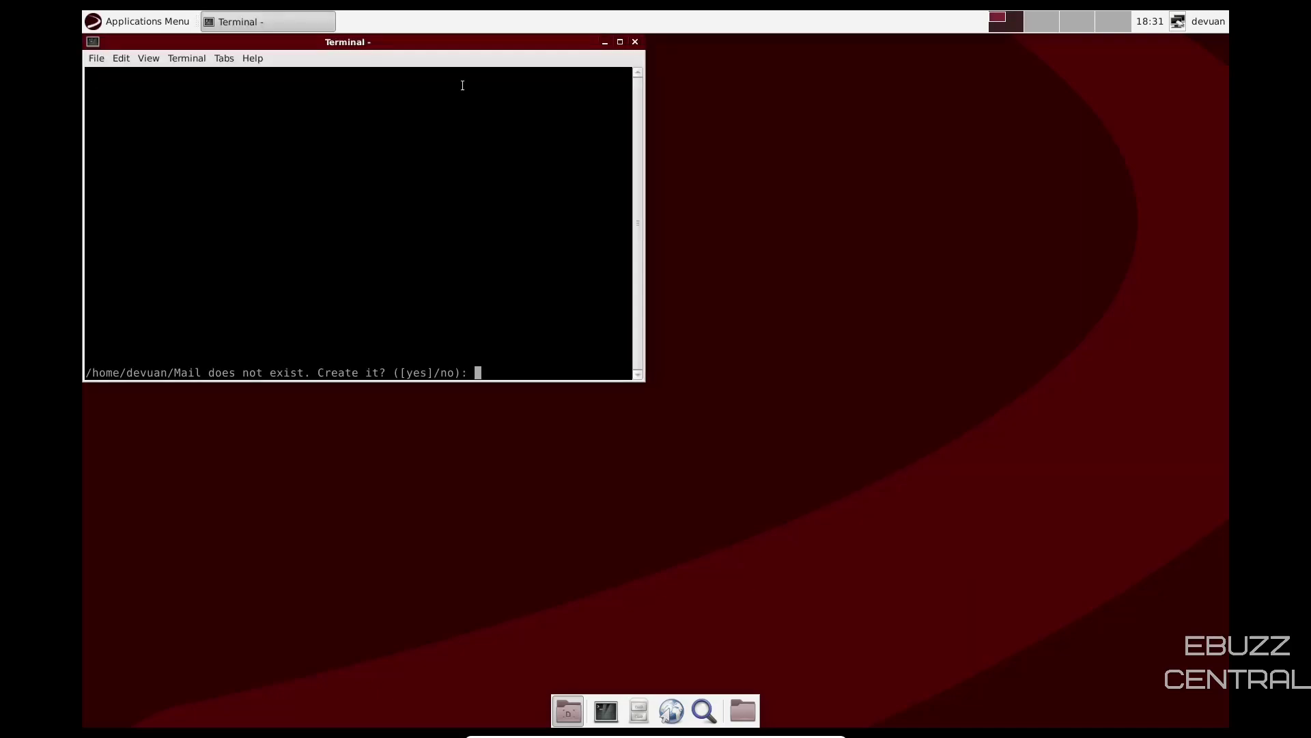
{"action": "left_click_drag", "start_coordinate": [422, 40], "coordinate": [605, 109]}
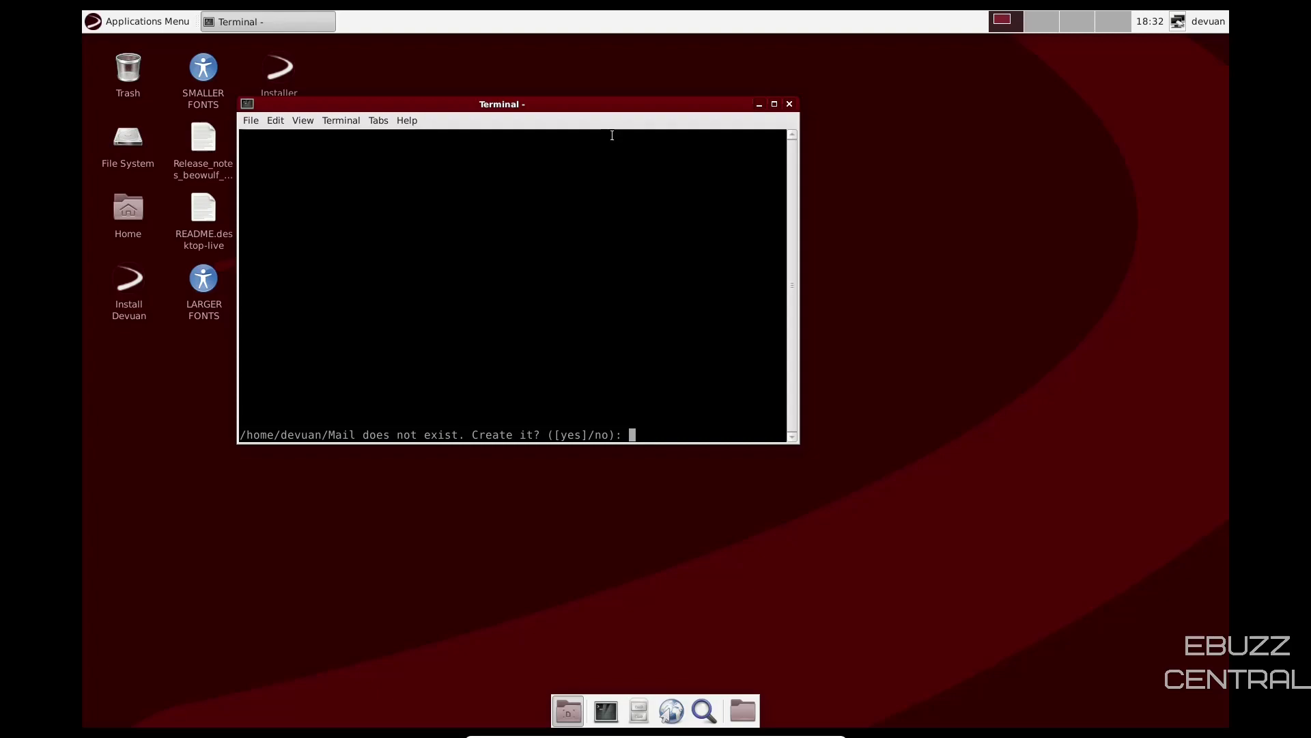
{"action": "key", "text": "Return"}
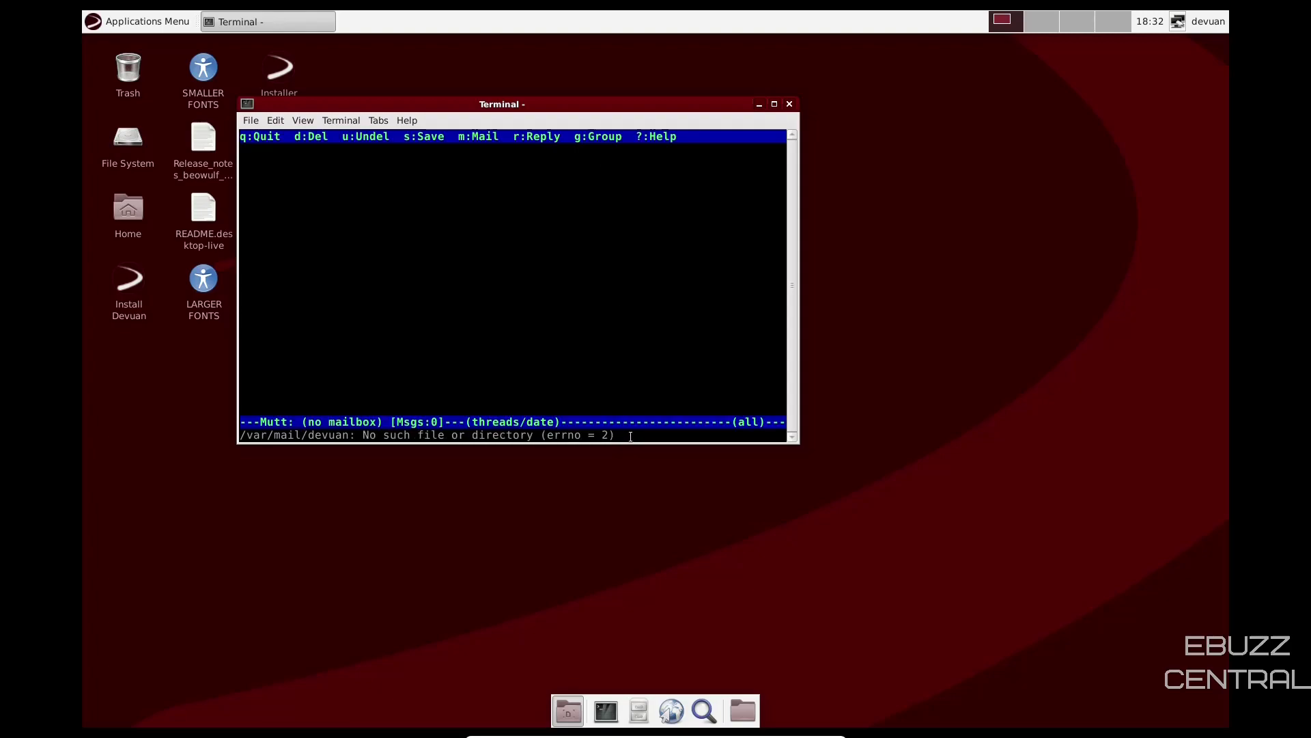
{"action": "left_click", "coordinate": [789, 104]}
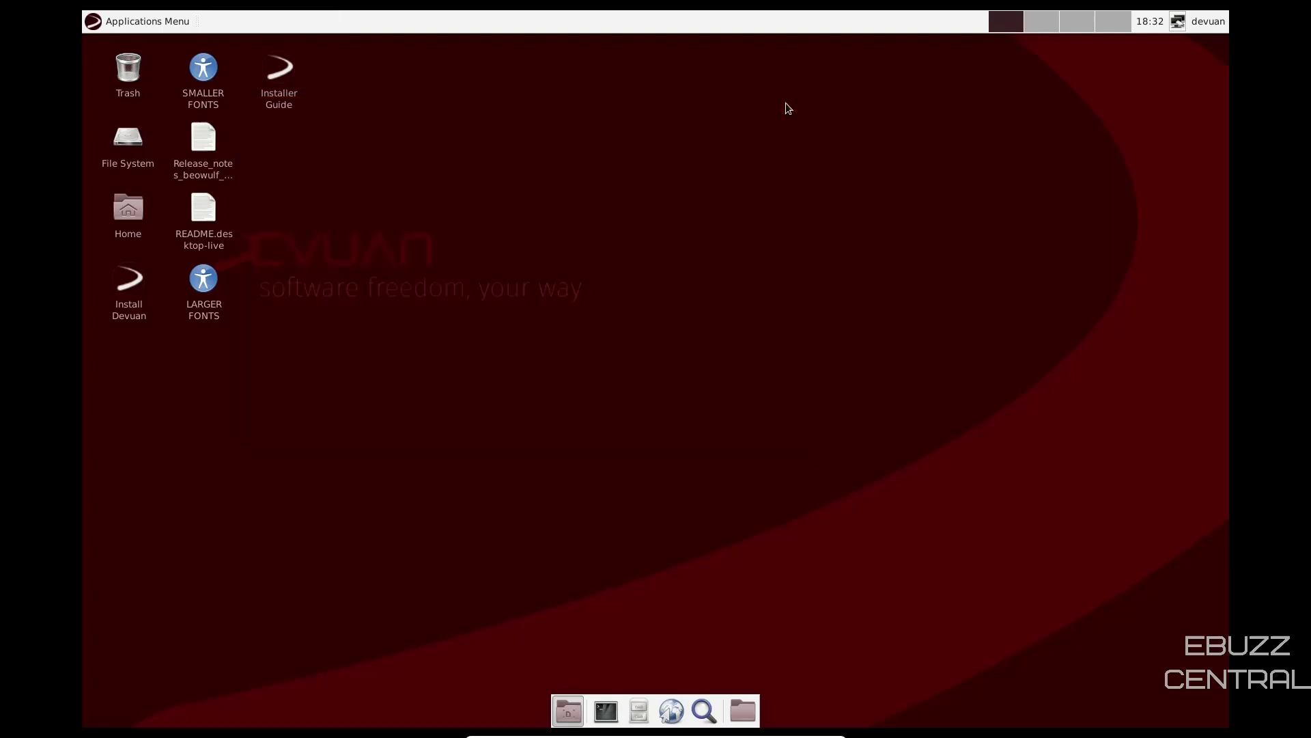
Open Appearance, try the Industrial and Redmond styles, and return to Clearlooks-Phenix-Cinnabar.
{"action": "left_click", "coordinate": [103, 25]}
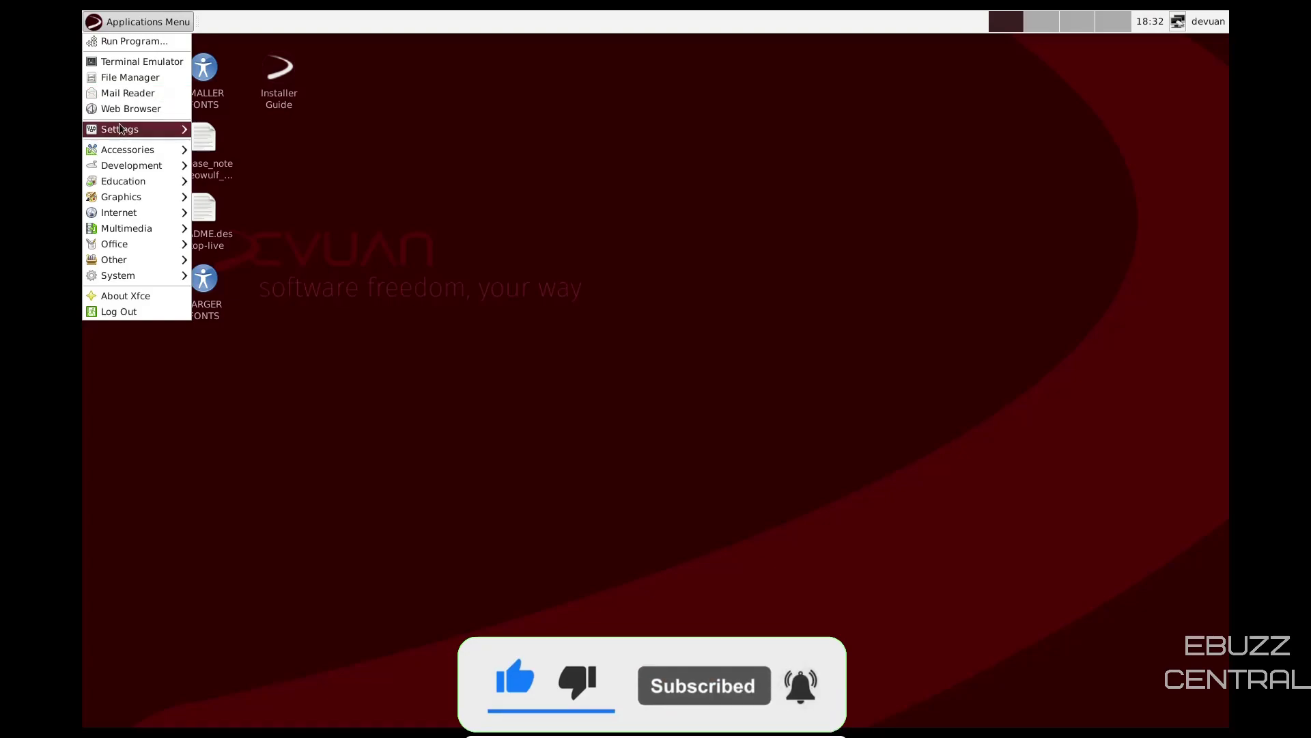
{"action": "mouse_move", "coordinate": [122, 129]}
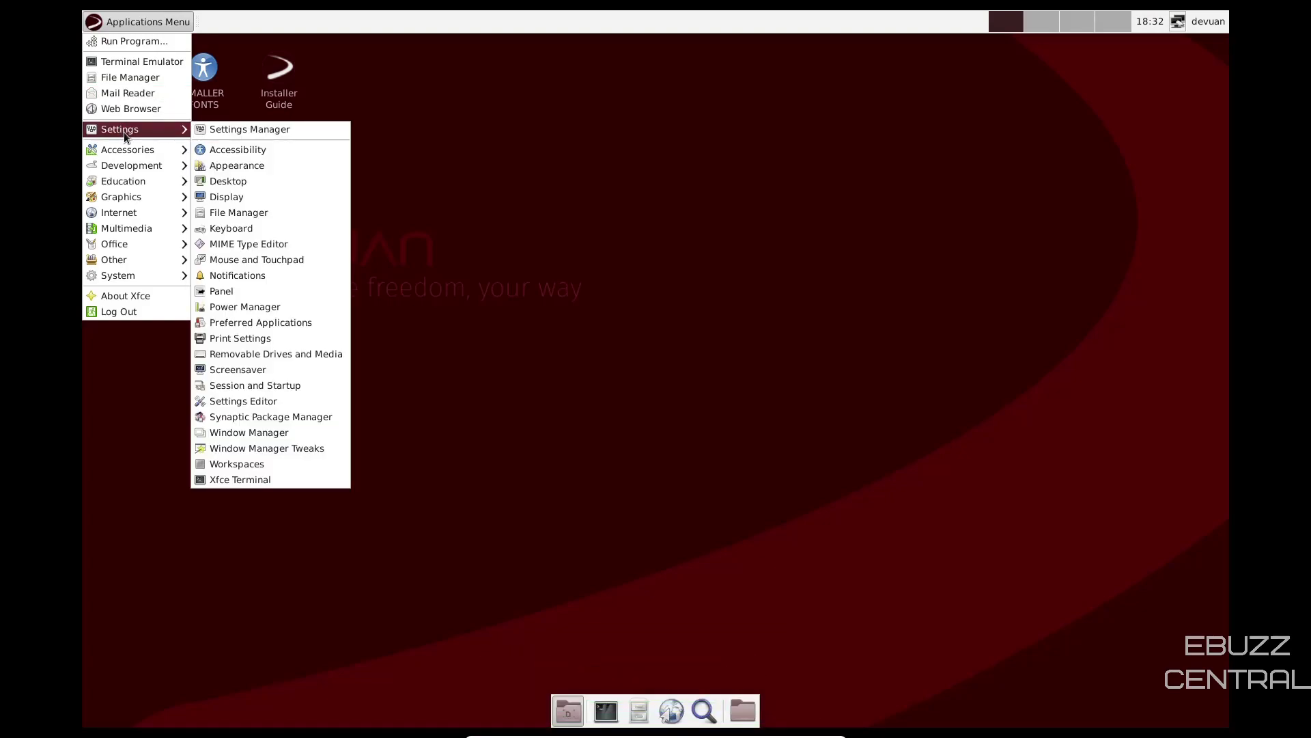
{"action": "left_click", "coordinate": [239, 166]}
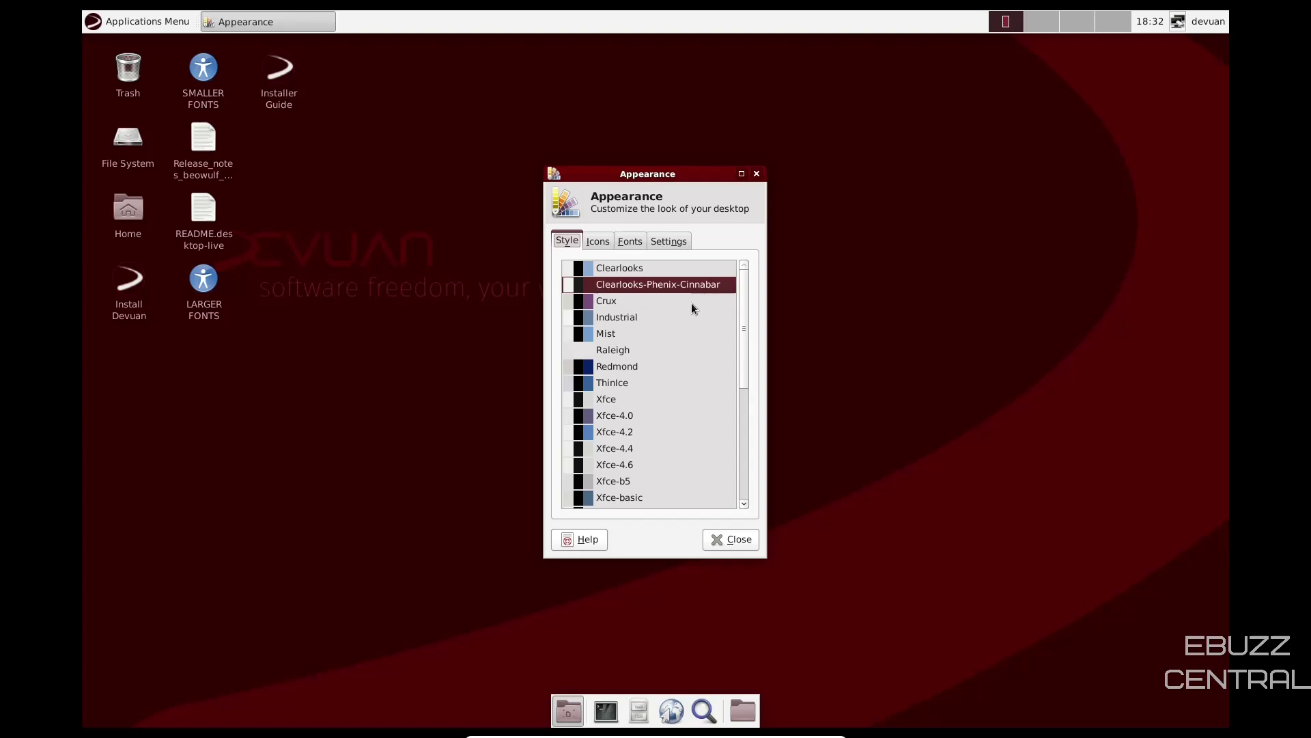
{"action": "left_click", "coordinate": [585, 321]}
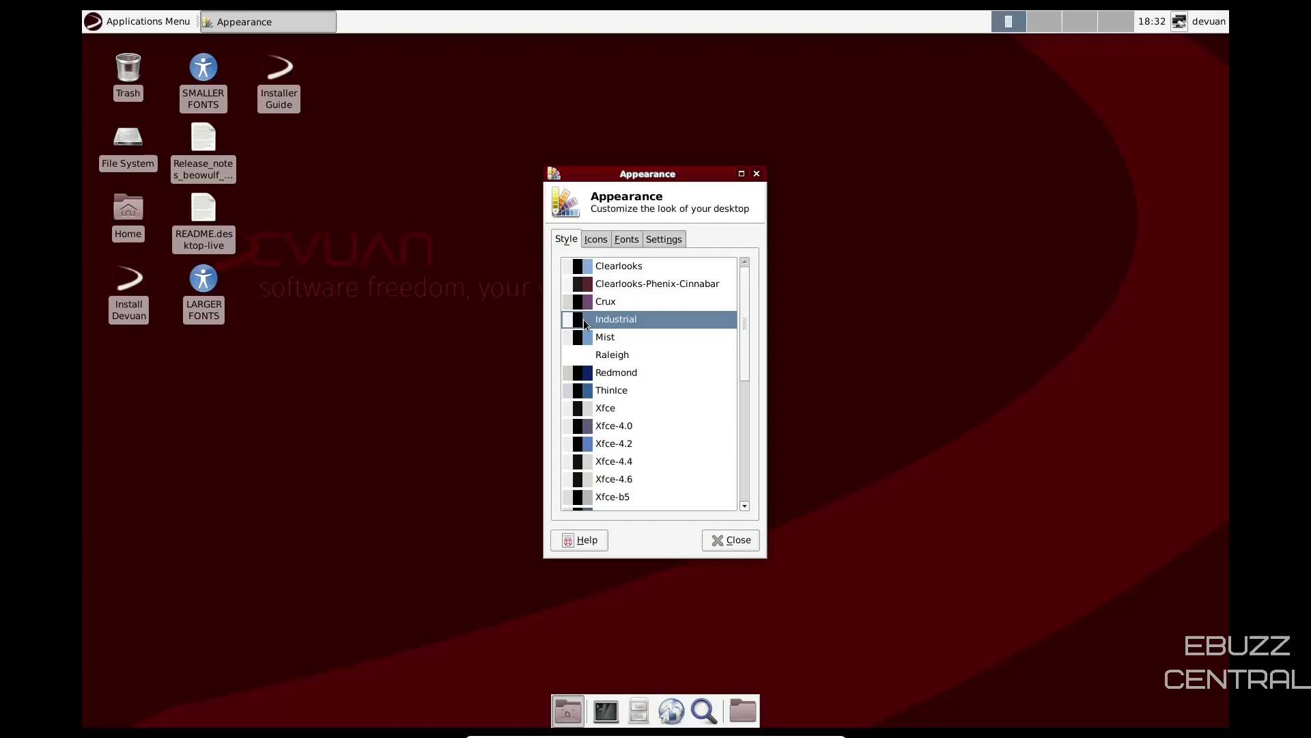
{"action": "left_click", "coordinate": [588, 280]}
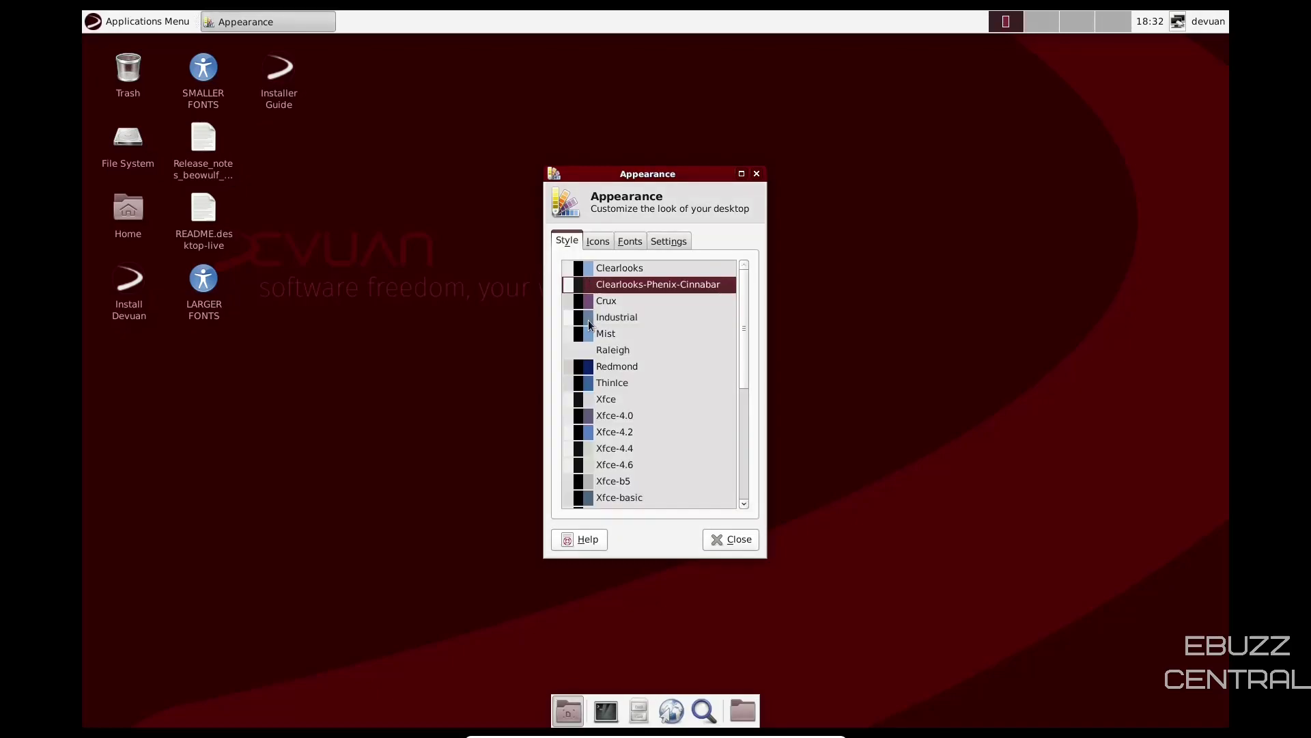
{"action": "left_click", "coordinate": [585, 368]}
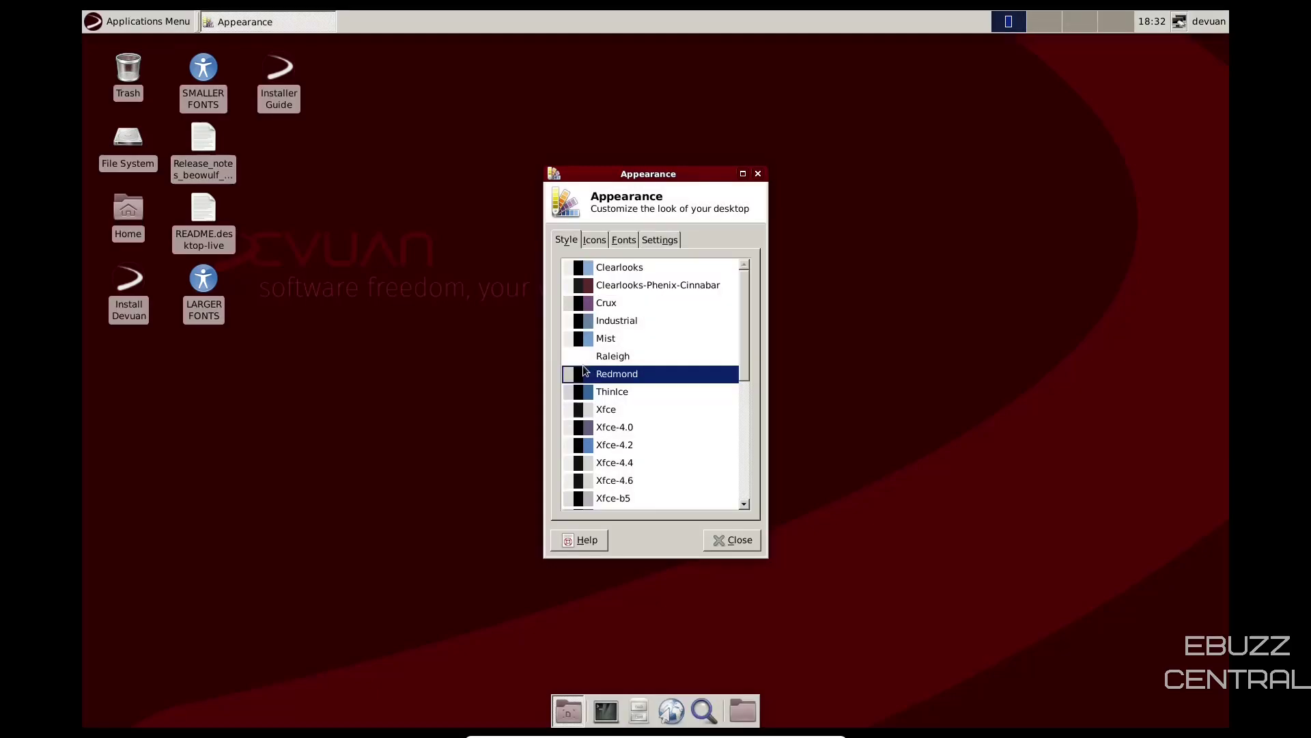
{"action": "left_click", "coordinate": [588, 286]}
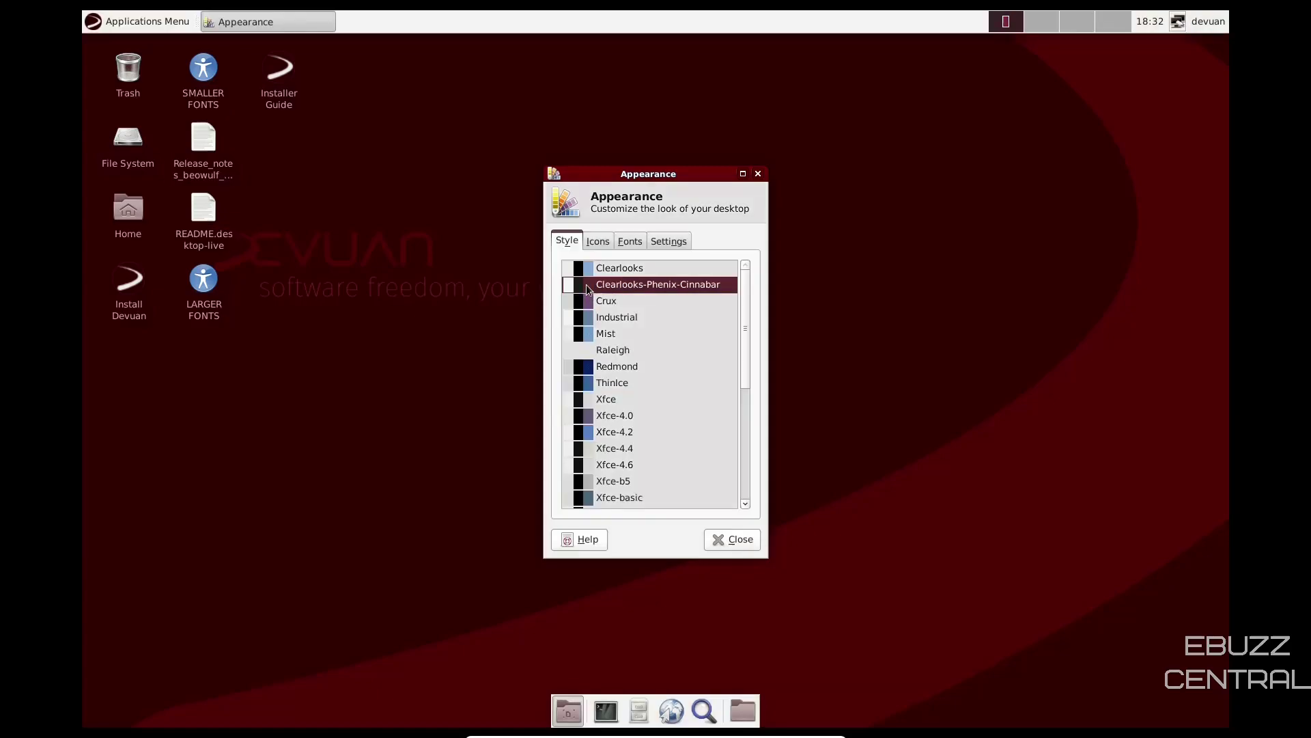
Apply the Tango icon theme and raise the custom DPI three notches, through 97 and 98.
{"action": "left_click", "coordinate": [599, 242]}
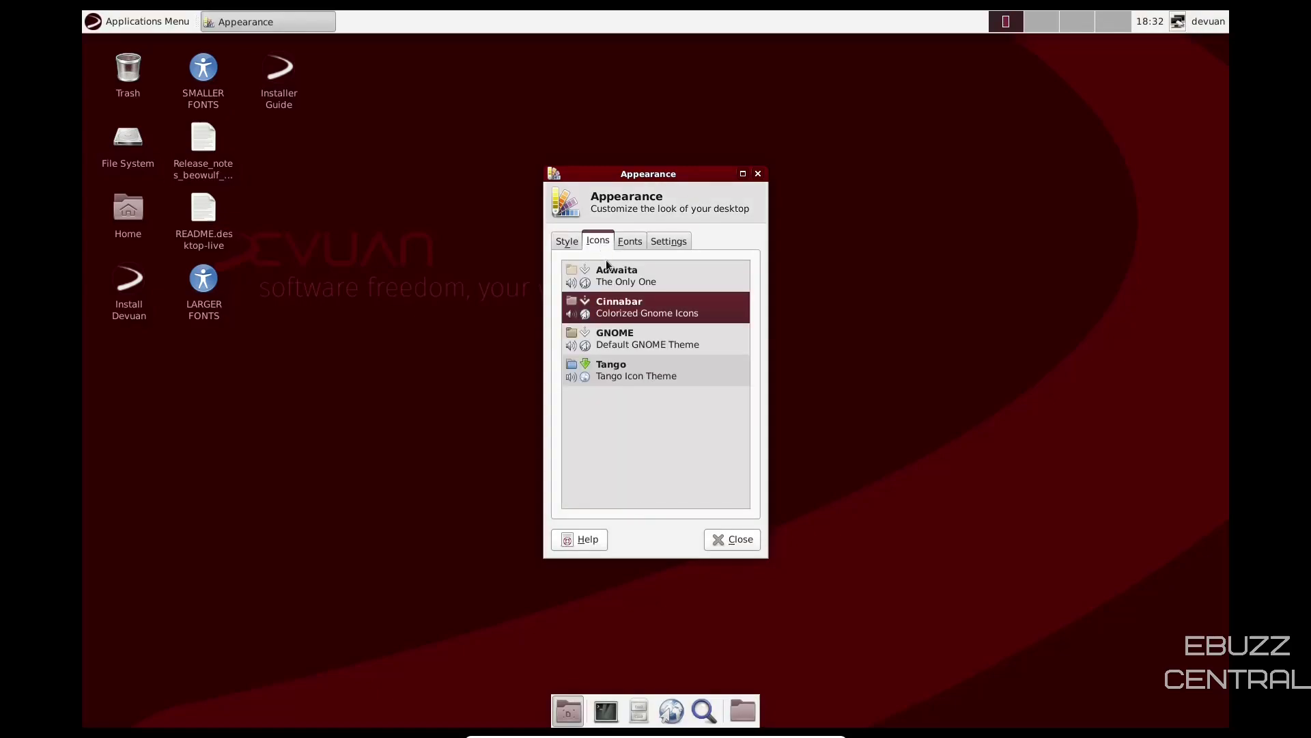
{"action": "left_click", "coordinate": [626, 371]}
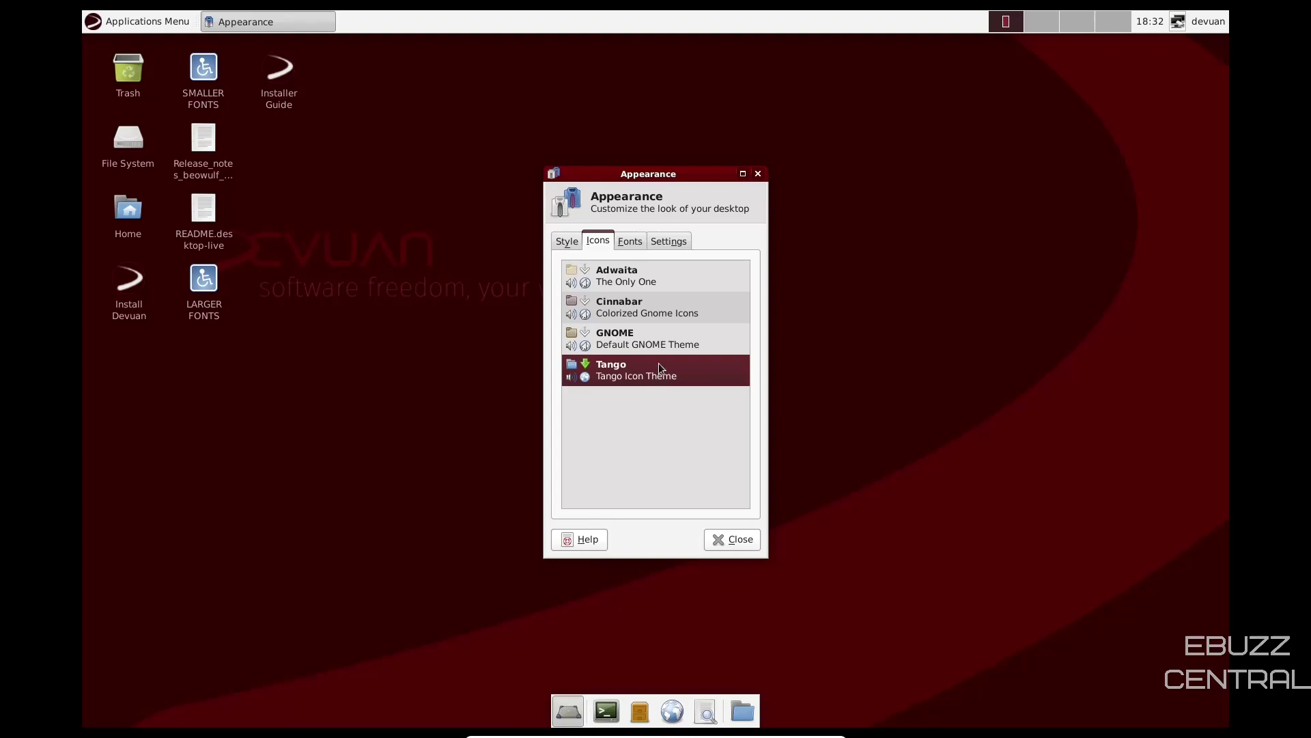
{"action": "left_click", "coordinate": [628, 242]}
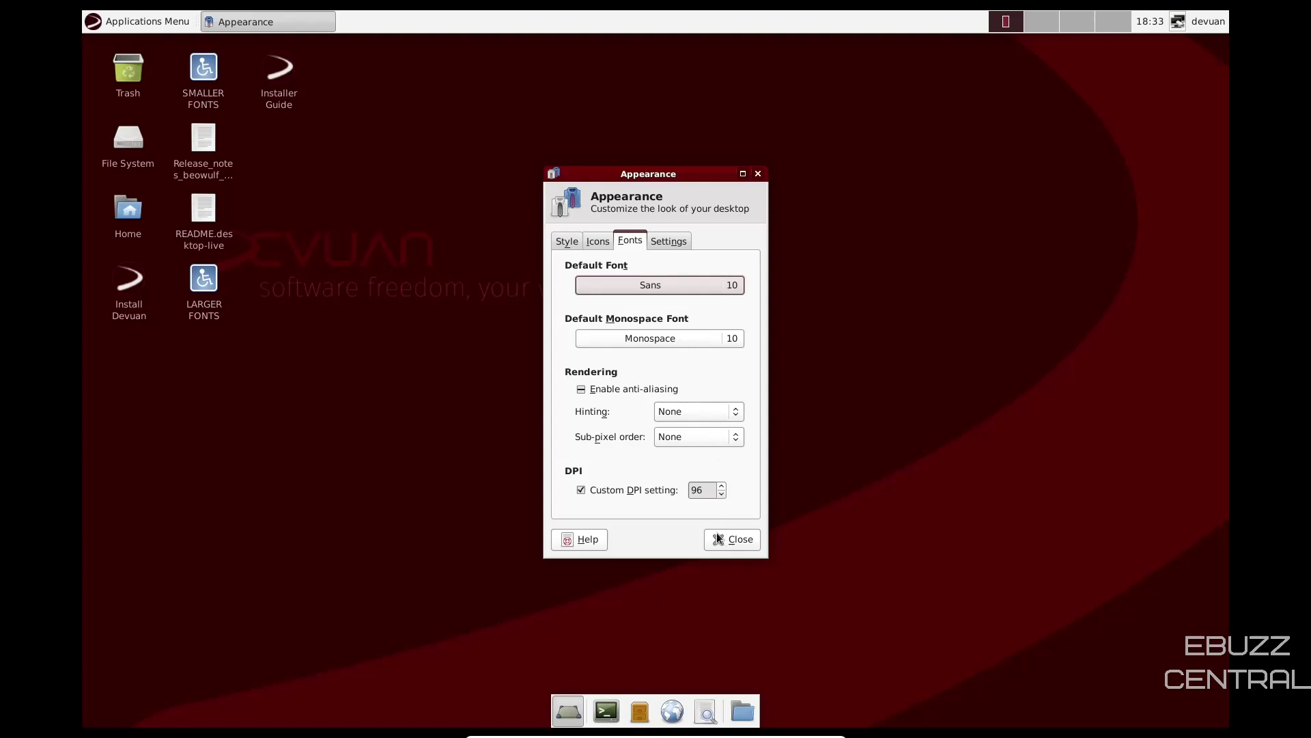
{"action": "left_click", "coordinate": [722, 487]}
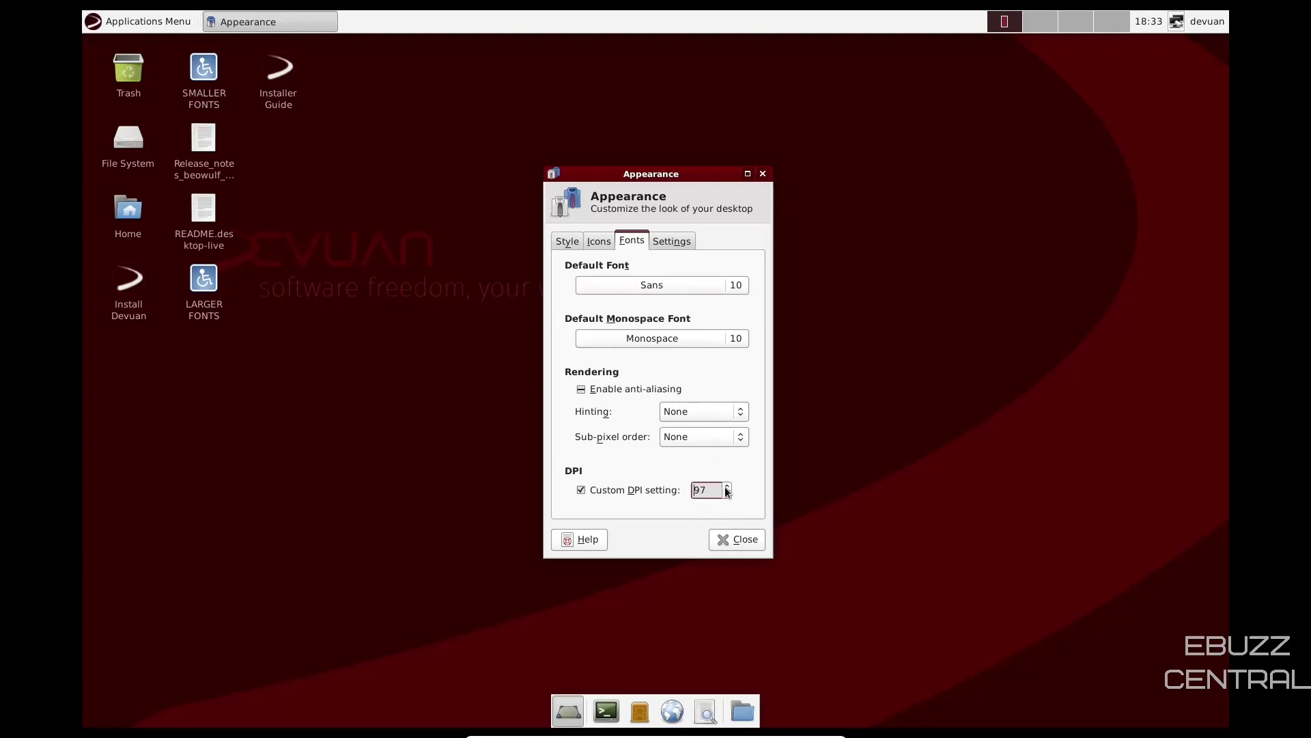
{"action": "left_click", "coordinate": [727, 486]}
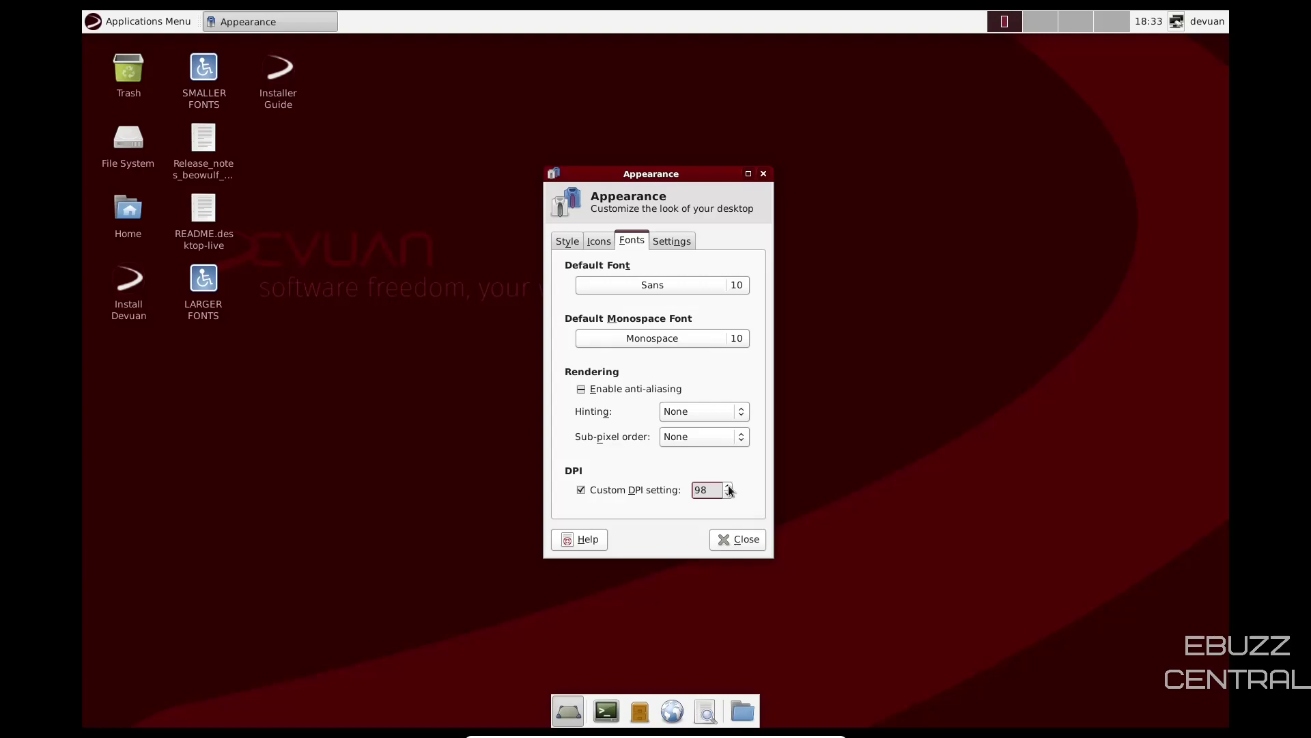
{"action": "left_click", "coordinate": [728, 486]}
{"action": "left_click", "coordinate": [728, 486]}
Toggle Show images on buttons several times, leave it on, close Appearance, and open Applications Menu.
{"action": "left_click", "coordinate": [683, 243]}
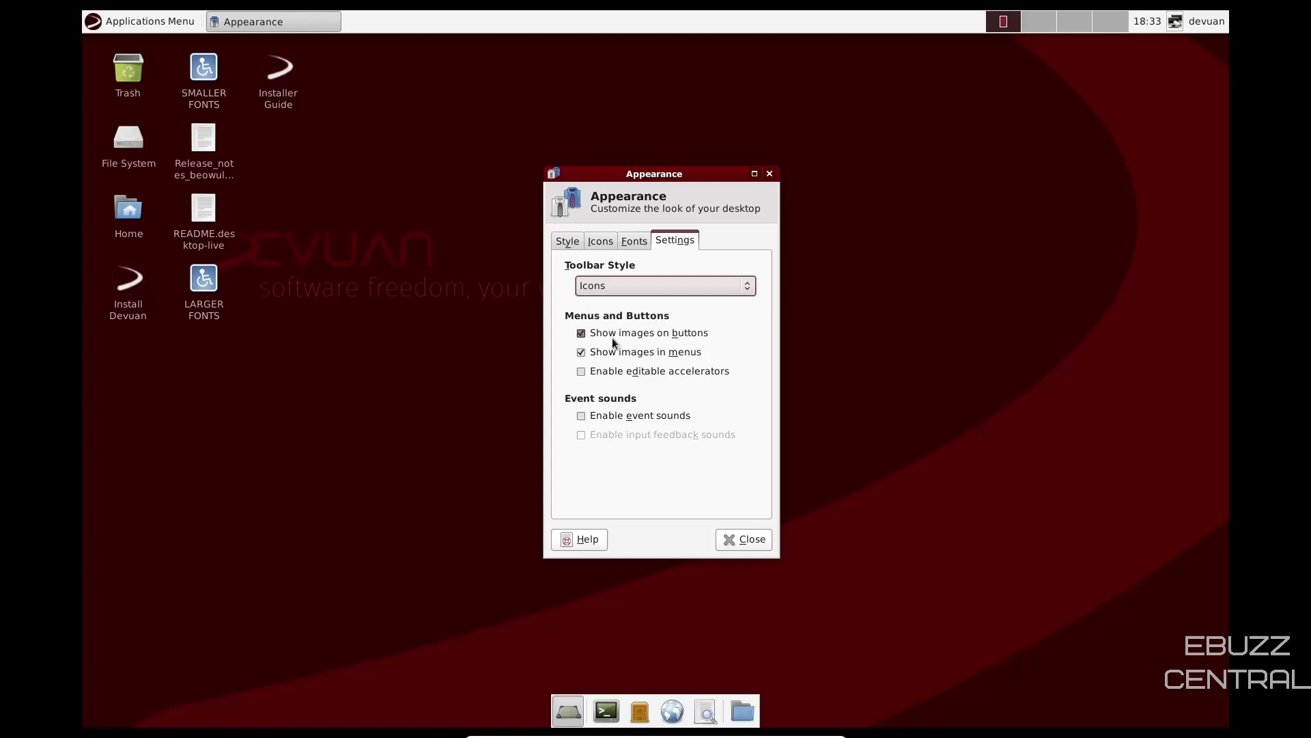
{"action": "left_click", "coordinate": [581, 335]}
{"action": "left_click", "coordinate": [582, 335]}
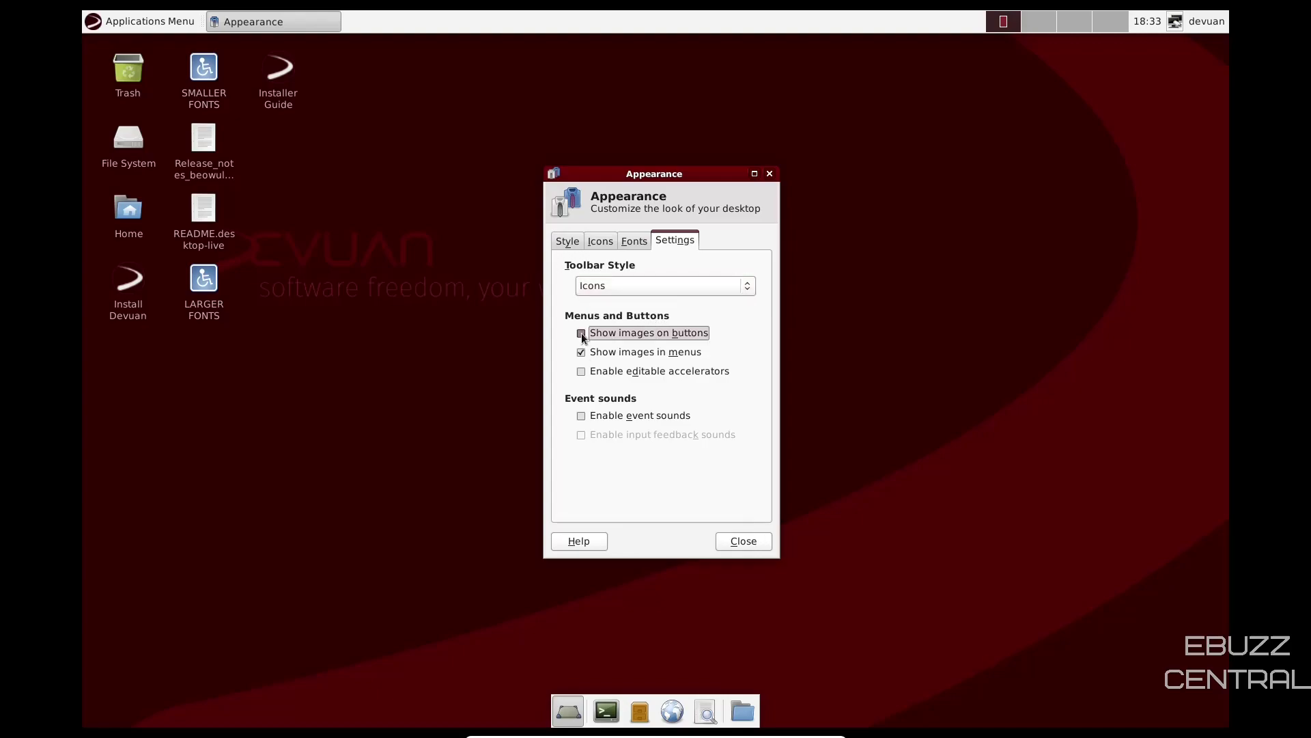
{"action": "left_click", "coordinate": [582, 335]}
{"action": "left_click", "coordinate": [581, 334]}
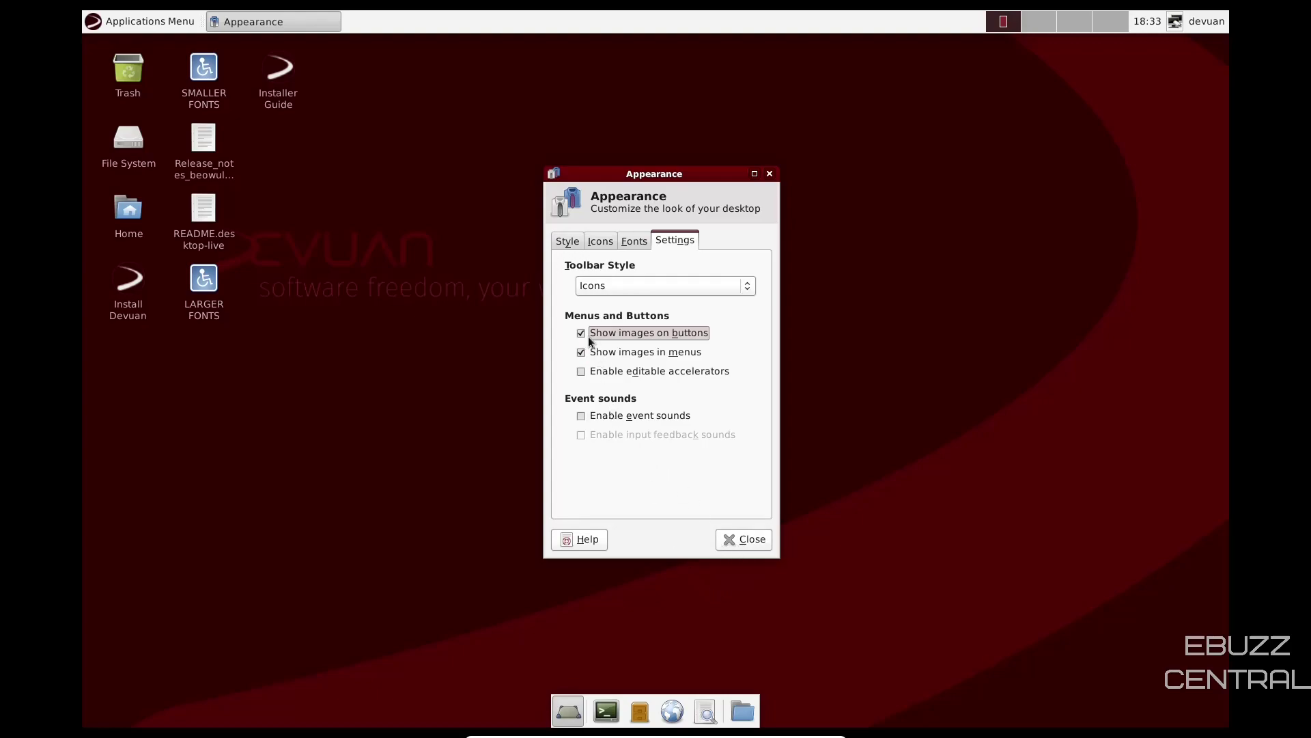
{"action": "left_click", "coordinate": [582, 333]}
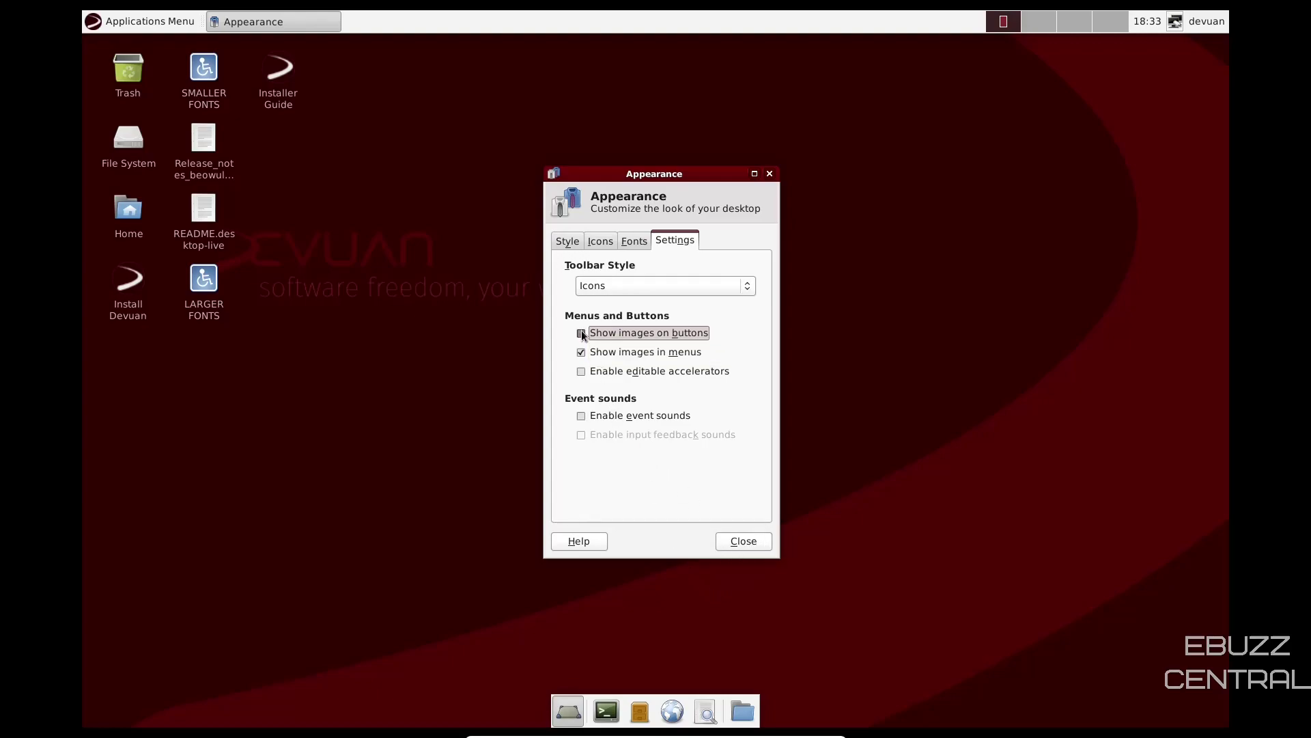
{"action": "left_click", "coordinate": [582, 334]}
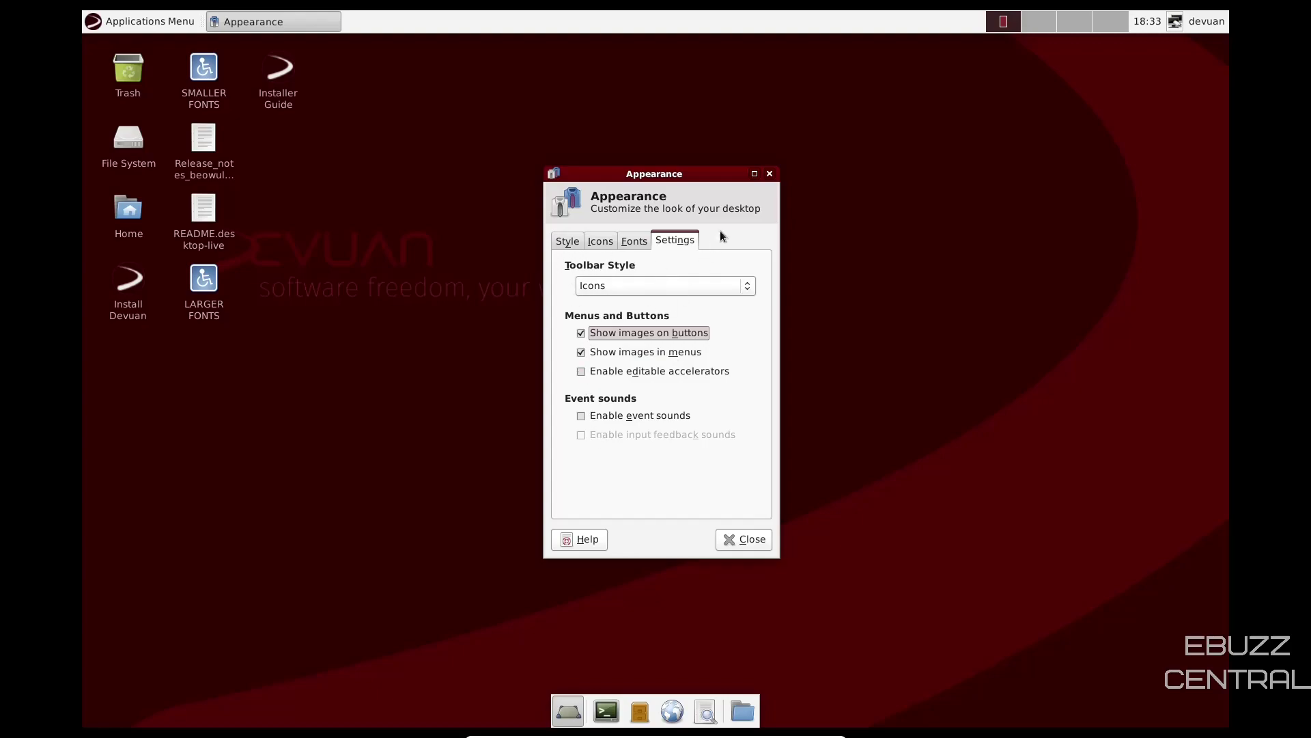
{"action": "left_click", "coordinate": [770, 174]}
{"action": "left_click", "coordinate": [92, 21]}
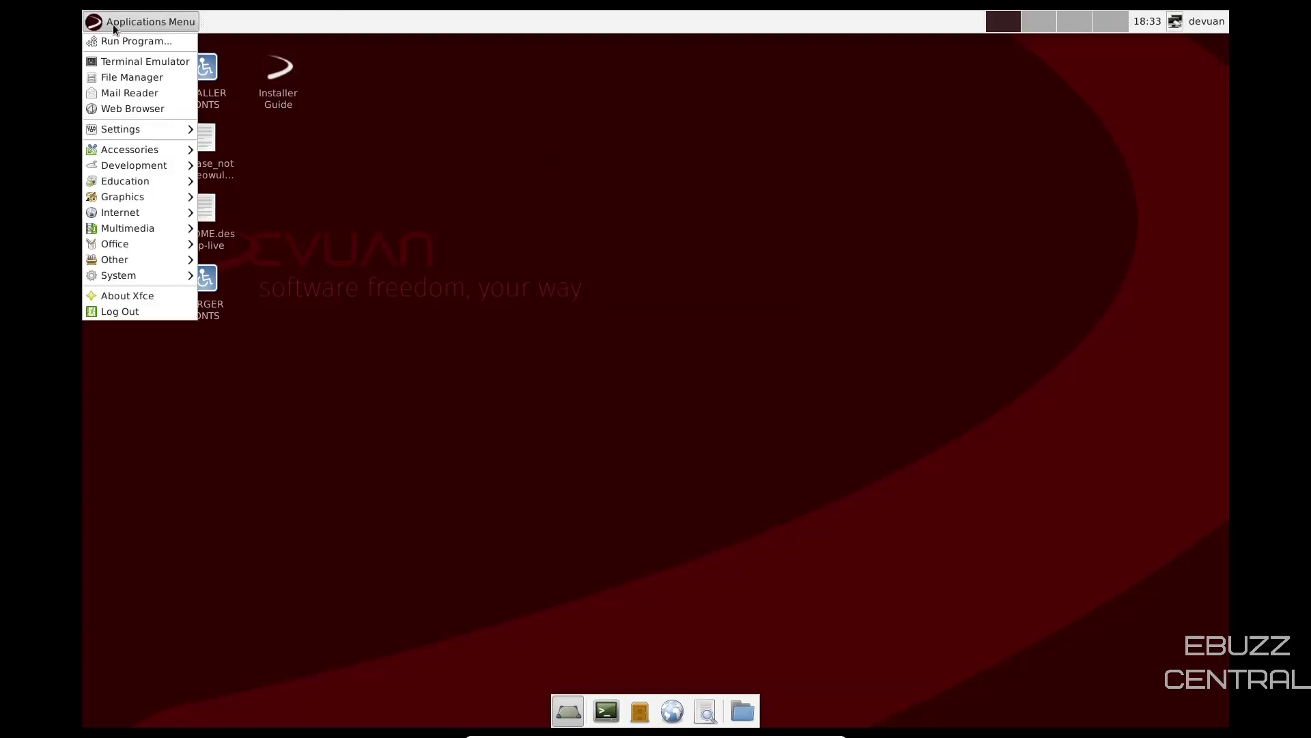
Browse the Settings and Other categories, then show the System submenu with GParted and Synaptic.
{"action": "mouse_move", "coordinate": [137, 159]}
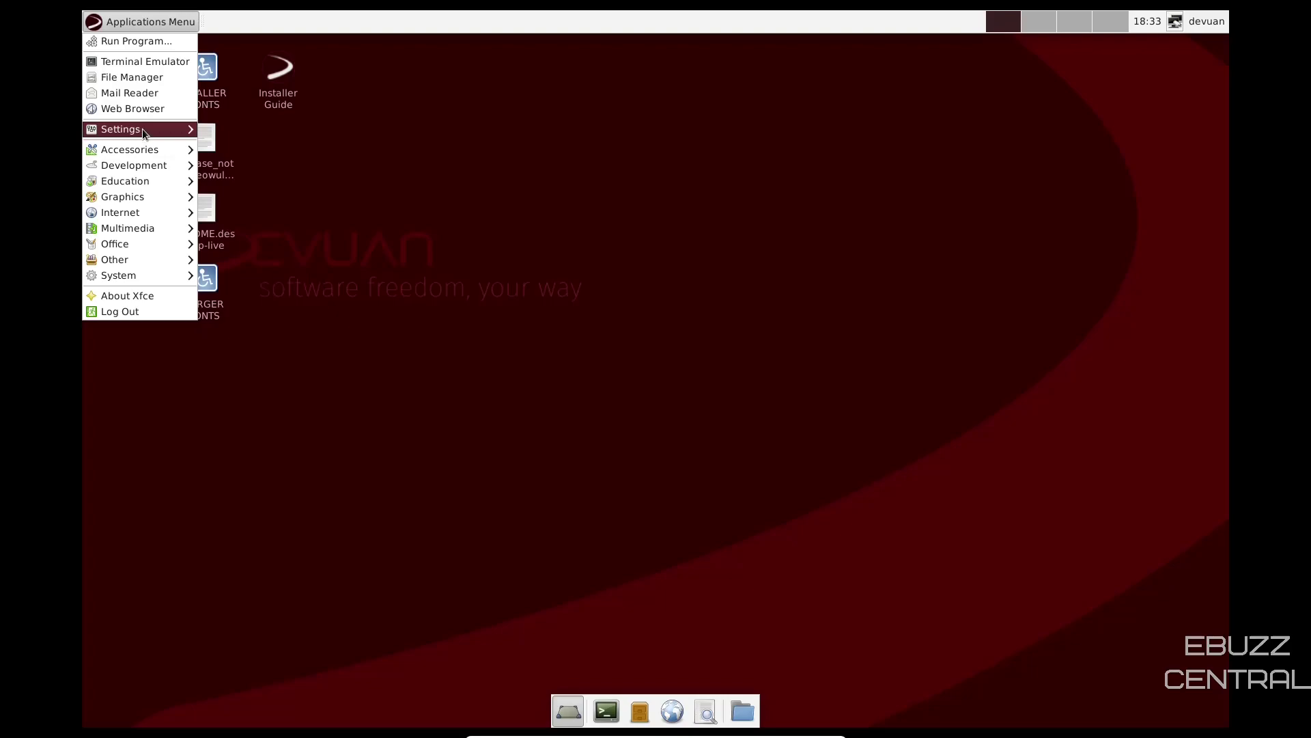
{"action": "mouse_move", "coordinate": [137, 129]}
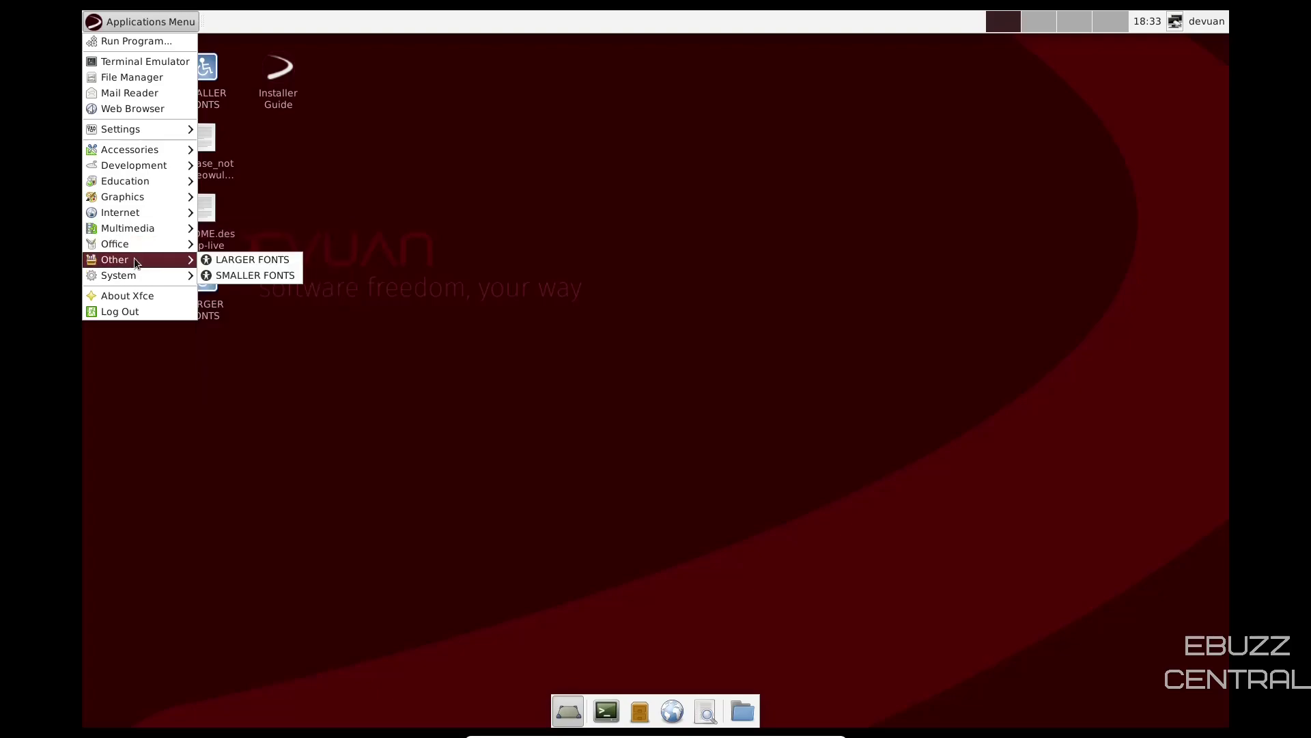
{"action": "mouse_move", "coordinate": [142, 276]}
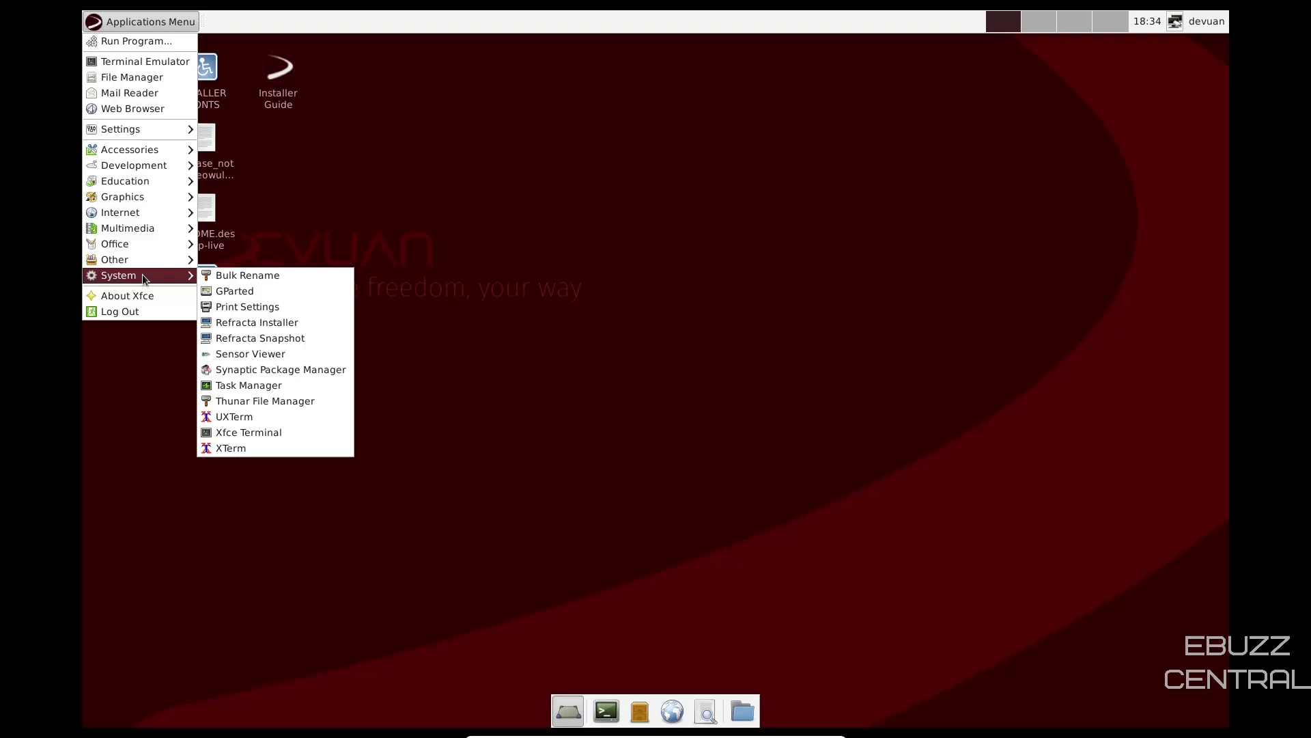
Launch Synaptic and search for thunderbird packages.
{"action": "left_click", "coordinate": [297, 370]}
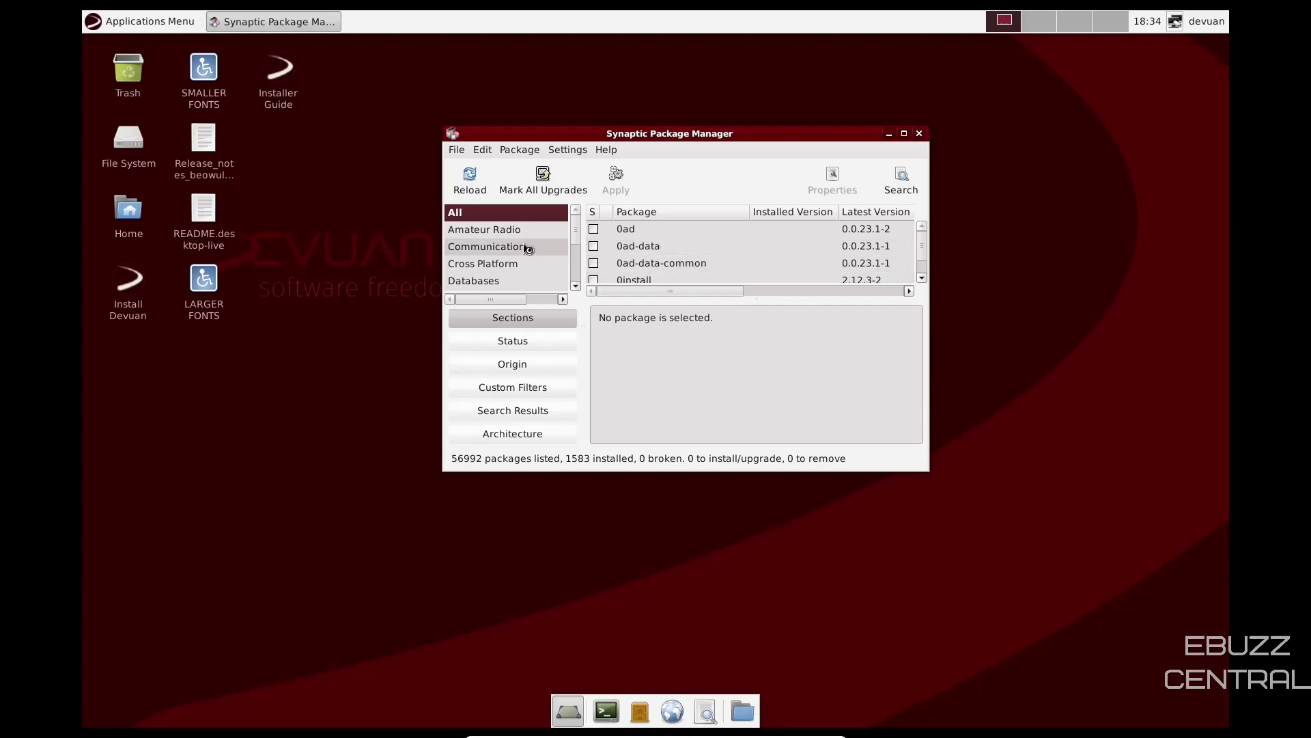
{"action": "left_click", "coordinate": [902, 179]}
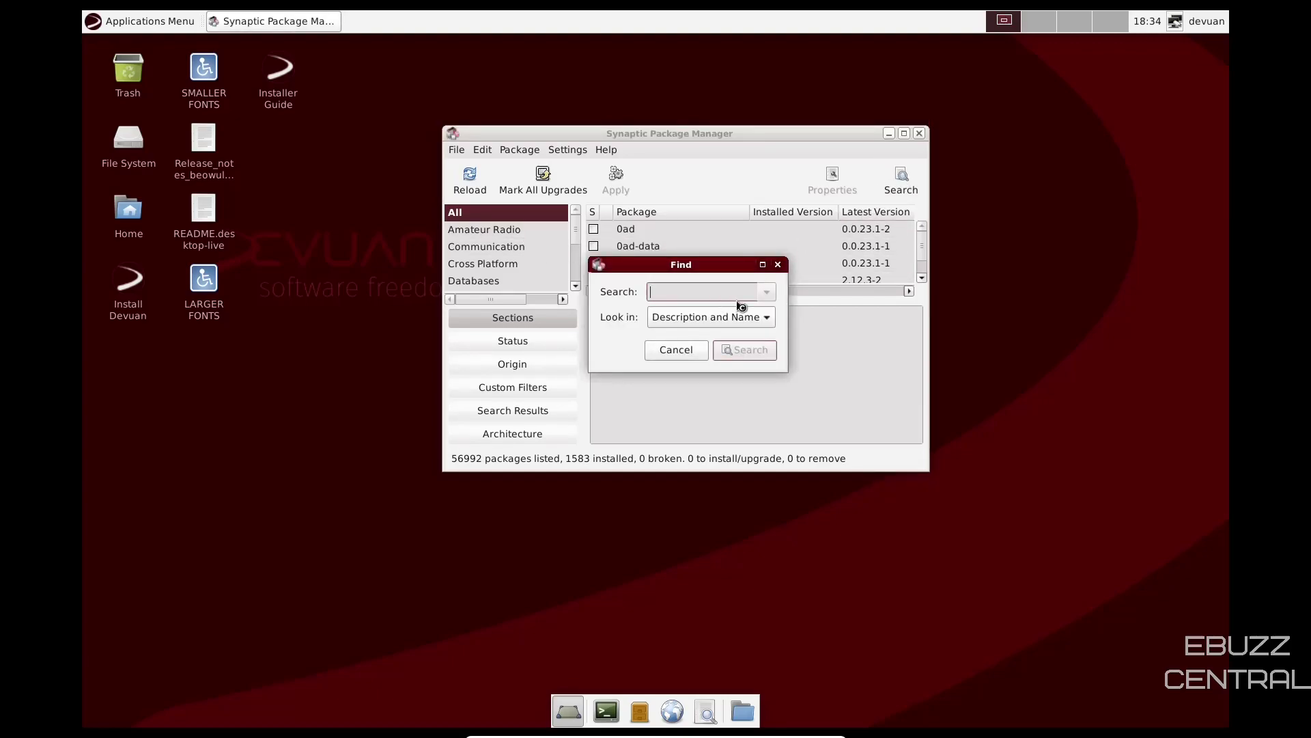
{"action": "type", "text": "thunderbird"}
{"action": "left_click", "coordinate": [755, 351]}
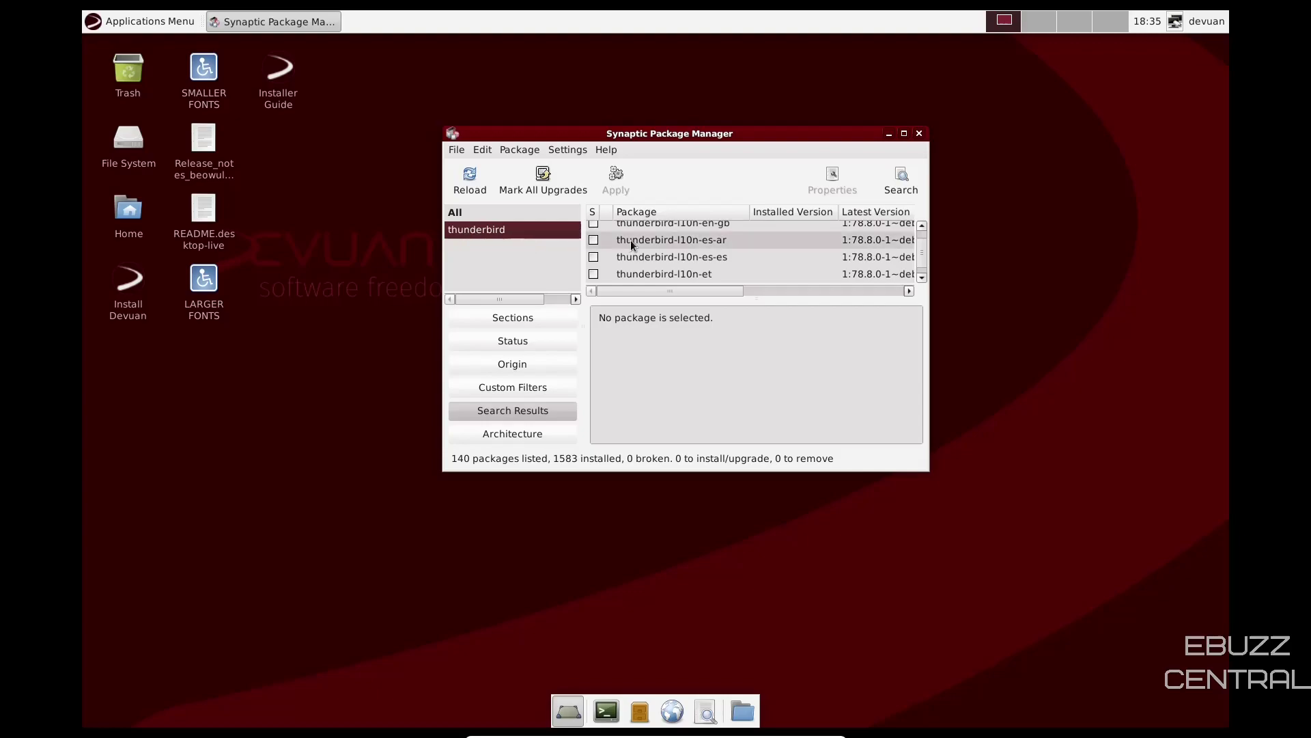
{"action": "scroll", "coordinate": [630, 240], "scroll_direction": "up", "scroll_amount": 1}
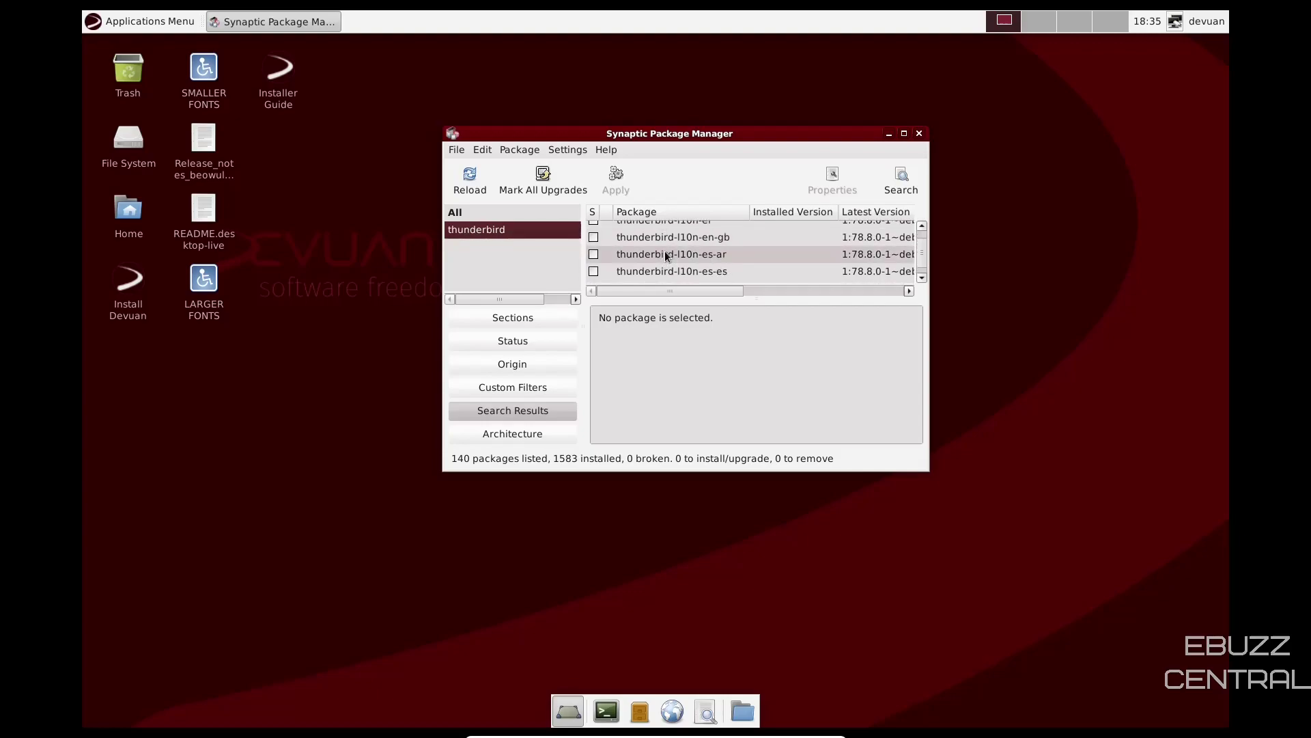
{"action": "scroll", "coordinate": [665, 249], "scroll_direction": "up", "scroll_amount": 1}
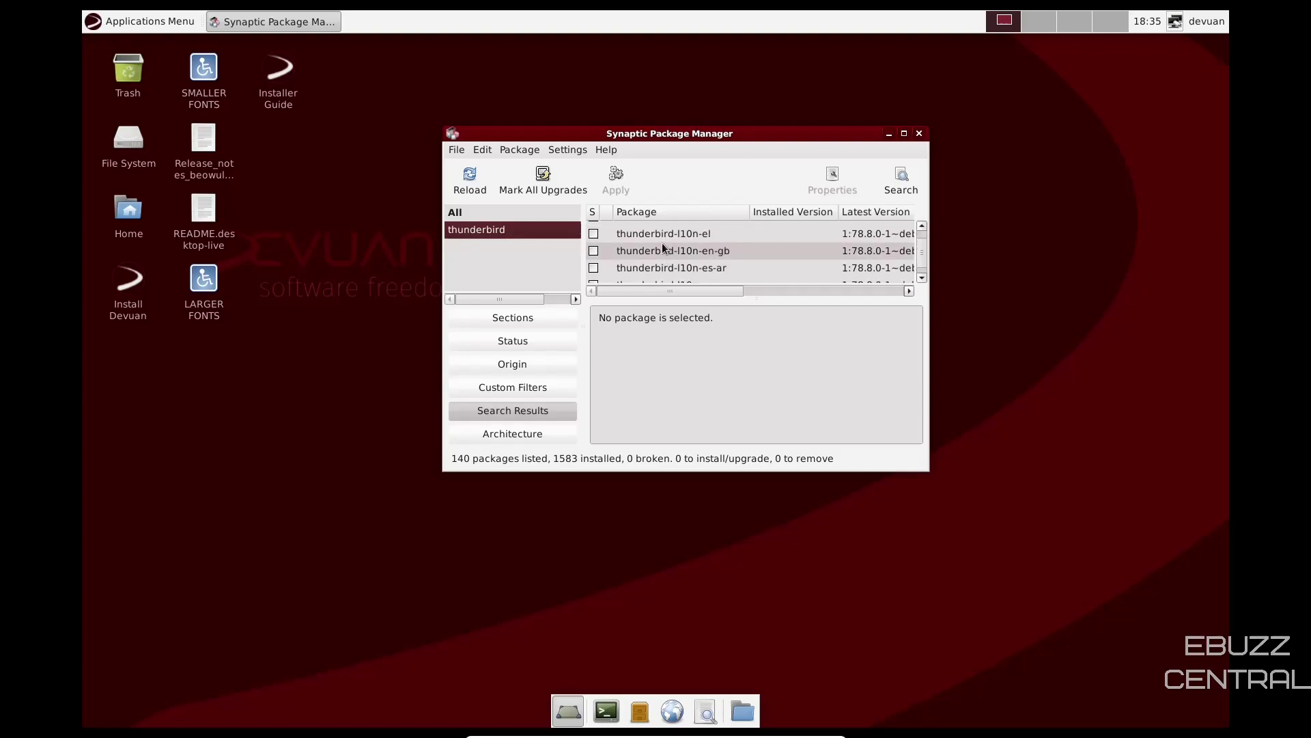
Mark thunderbird-l10n-en-gb and its required packages for installation, then quit Synaptic without applying.
{"action": "left_click", "coordinate": [595, 251]}
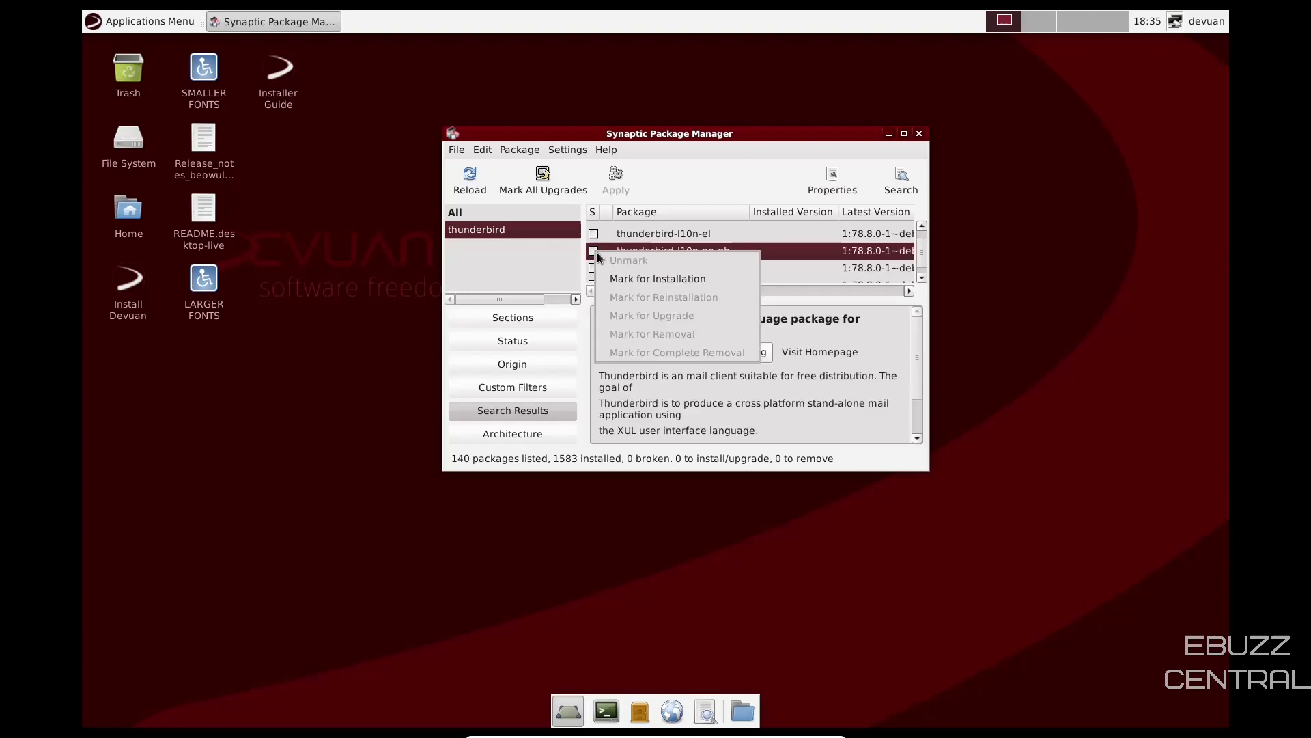
{"action": "left_click", "coordinate": [640, 277]}
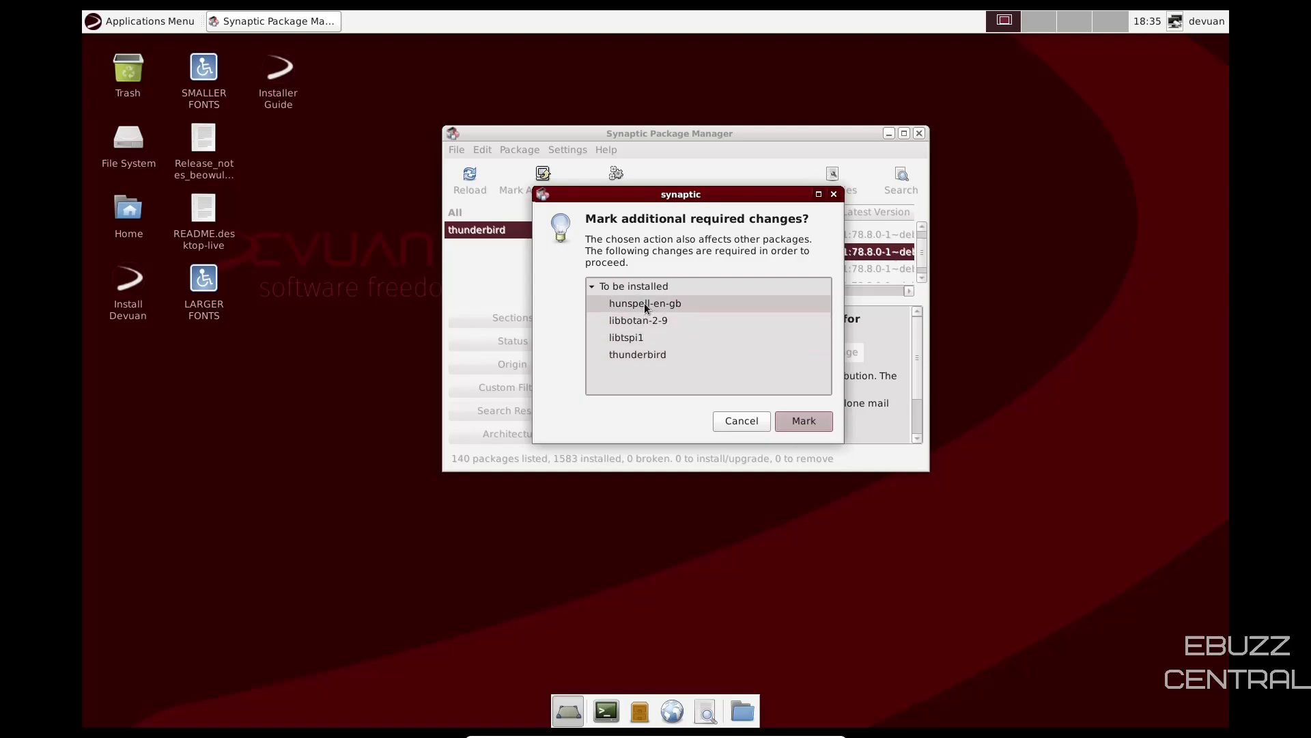
{"action": "left_click", "coordinate": [804, 421]}
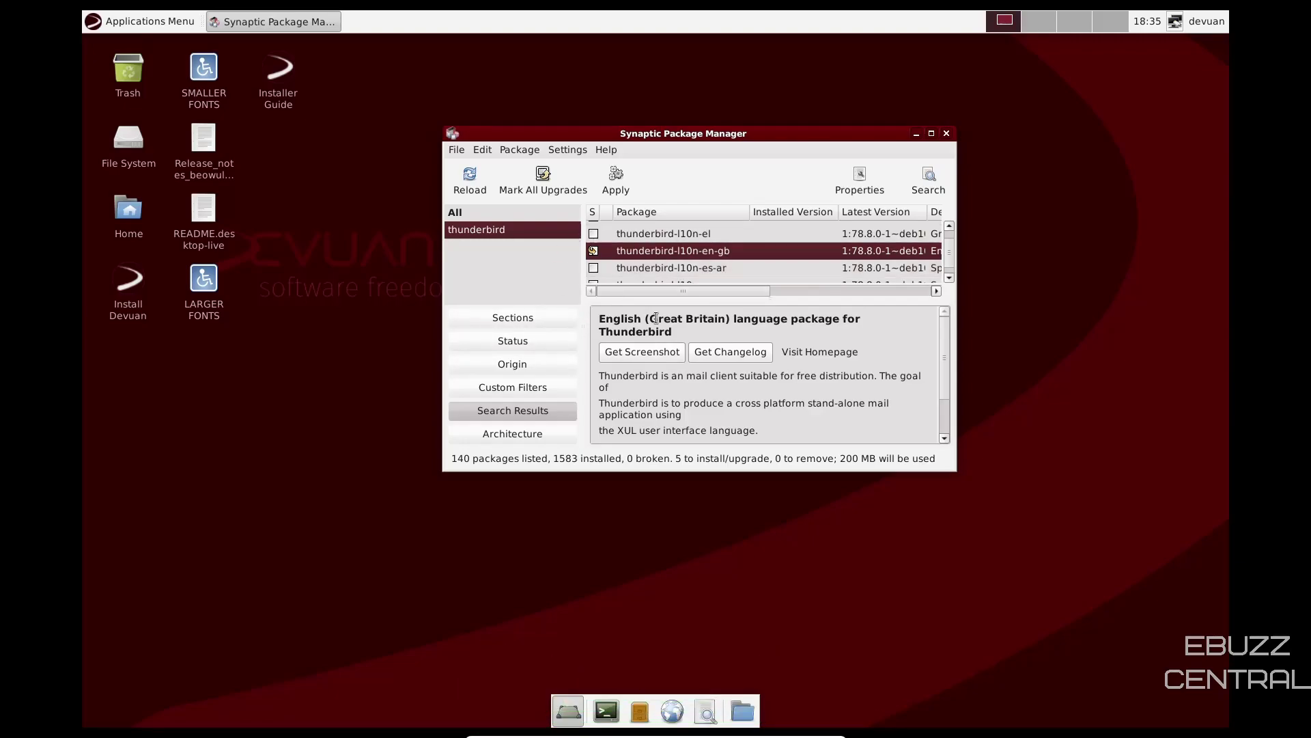
{"action": "left_click", "coordinate": [947, 133]}
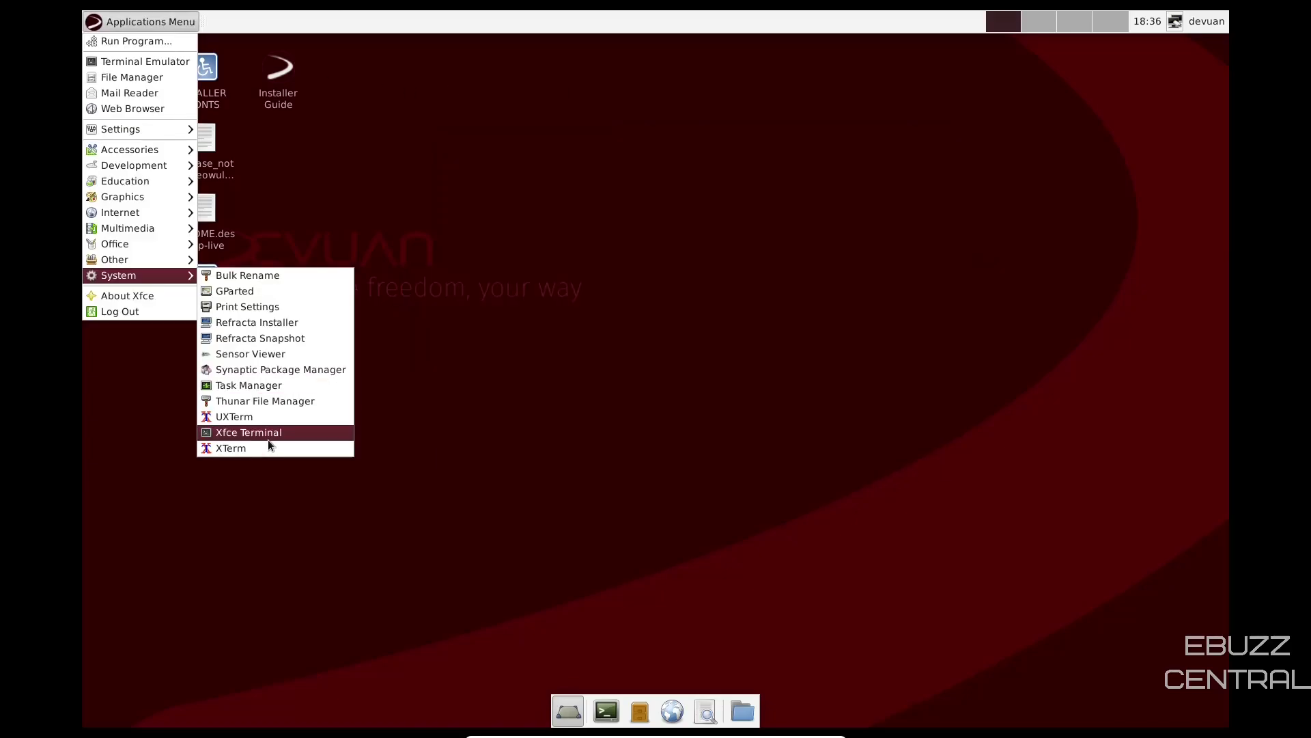
Open Task Manager to view the 135 running processes, then close it and dismiss the Applications menu.
{"action": "left_click", "coordinate": [254, 385]}
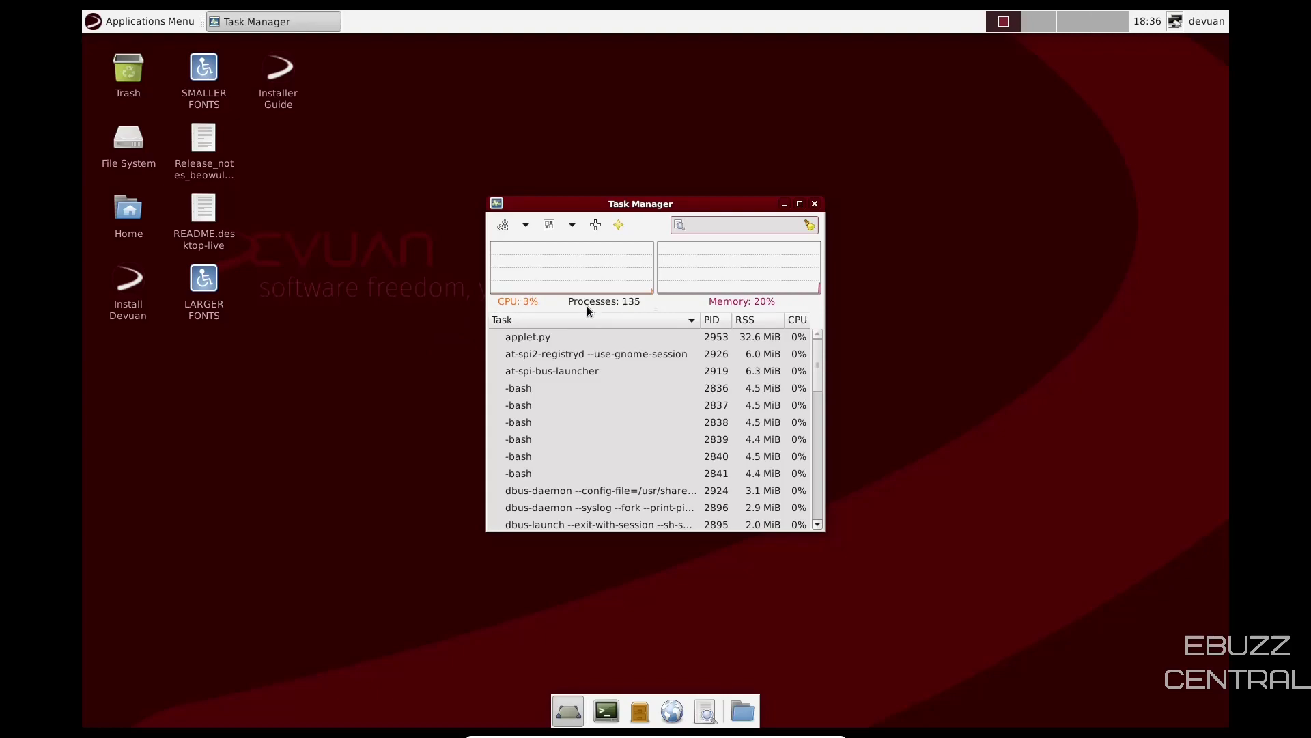
{"action": "left_click", "coordinate": [814, 204]}
{"action": "left_click", "coordinate": [114, 23]}
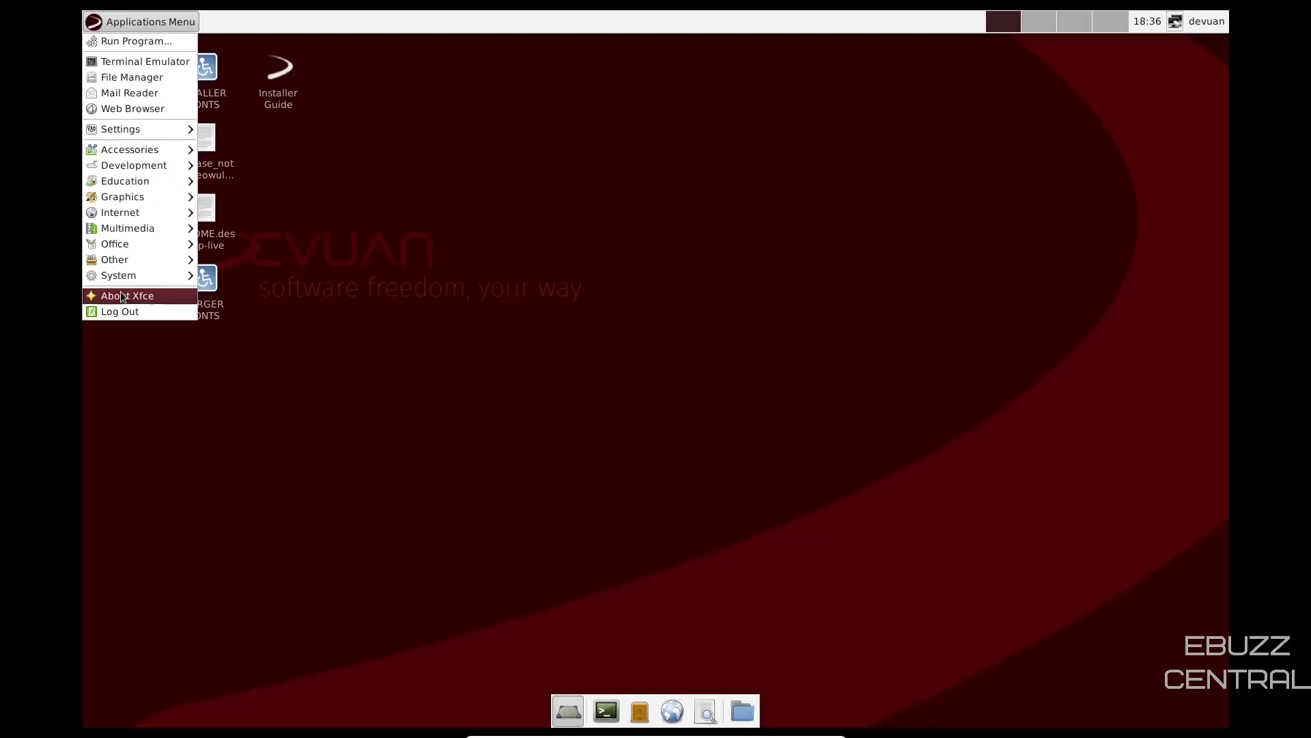
{"action": "left_click", "coordinate": [513, 286]}
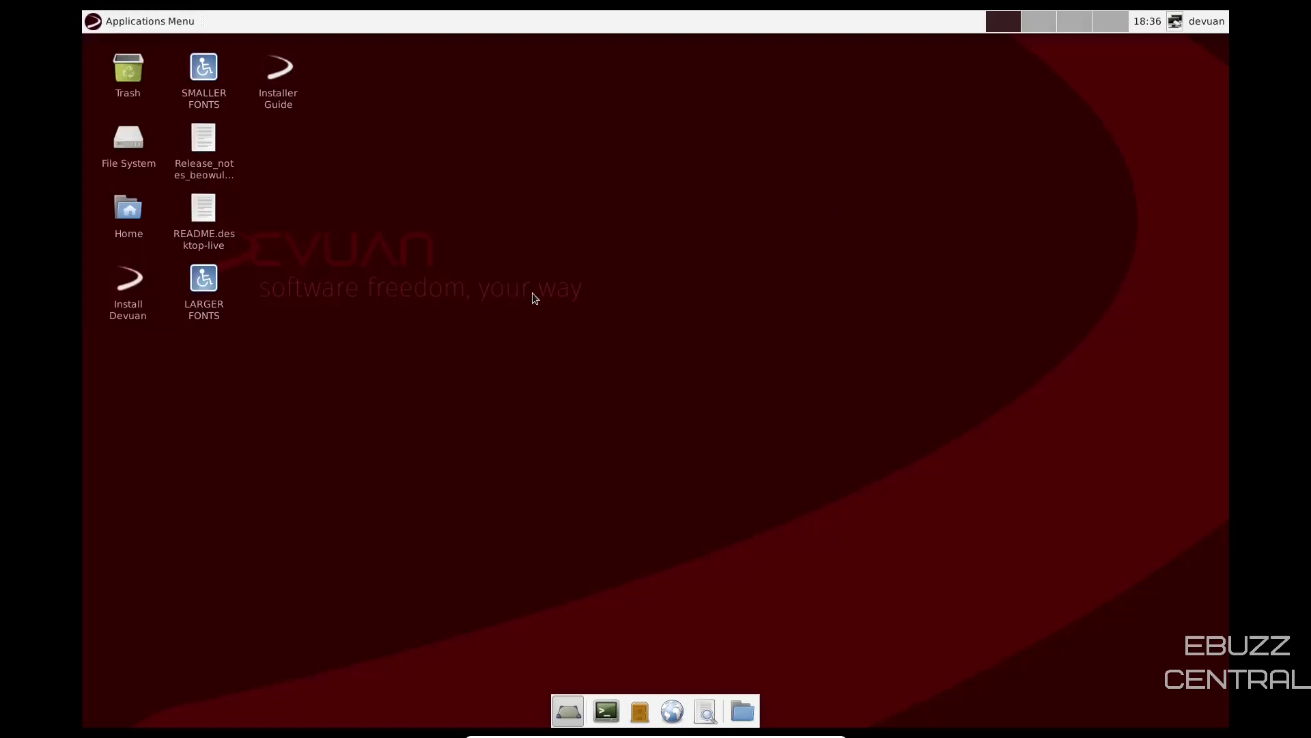